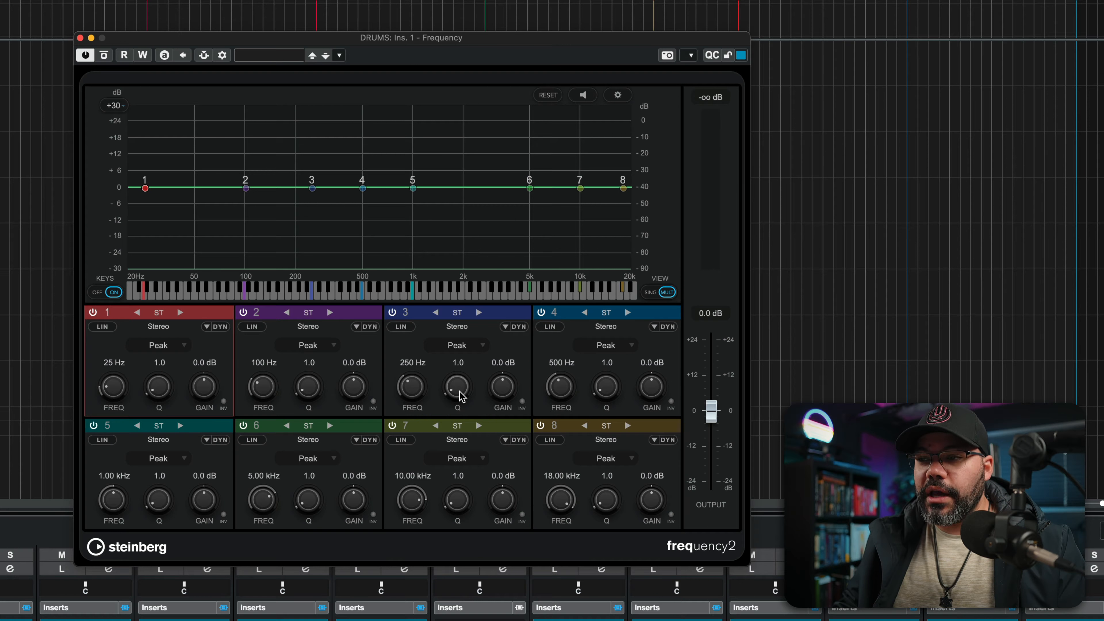
Turn band 3 of the drum EQ into a narrow 12.5 dB boost with Q 7.6, at about 223 Hz.
drag(460, 394, 476, 356)
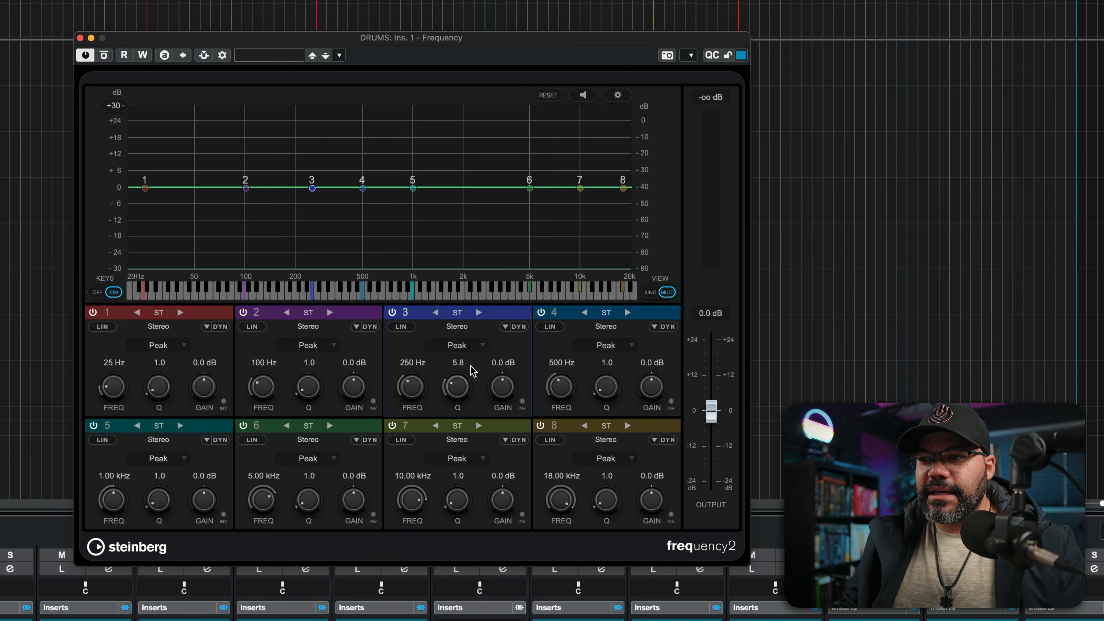
drag(503, 397, 503, 374)
drag(410, 391, 411, 390)
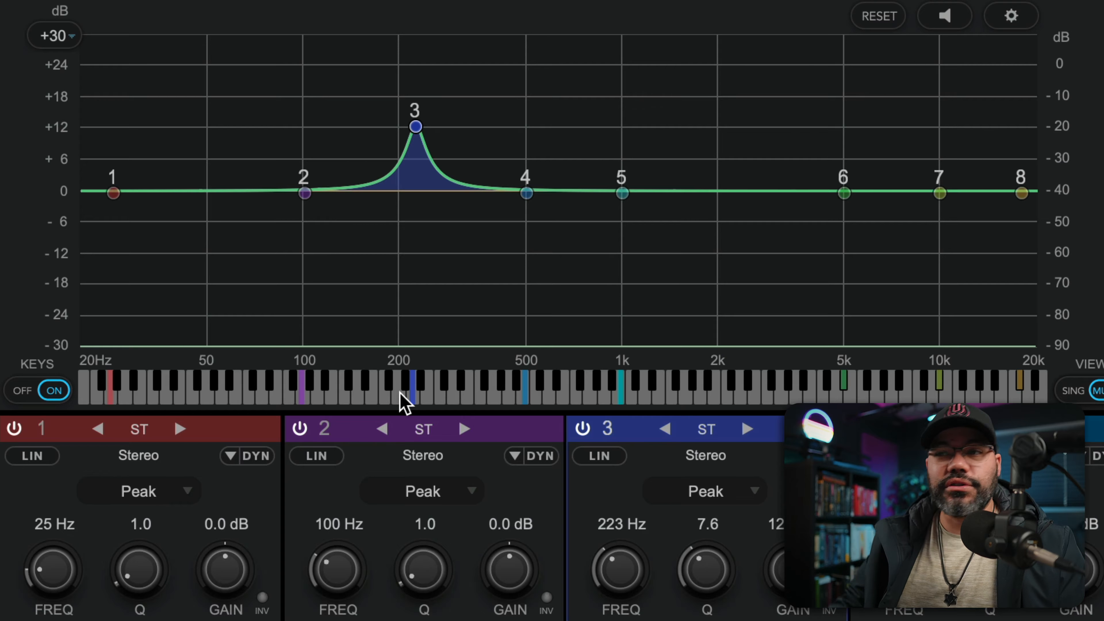
Sweep band 3's boosted peak through the low mids around 200 Hz and settle its frequency at 307 Hz.
click(400, 394)
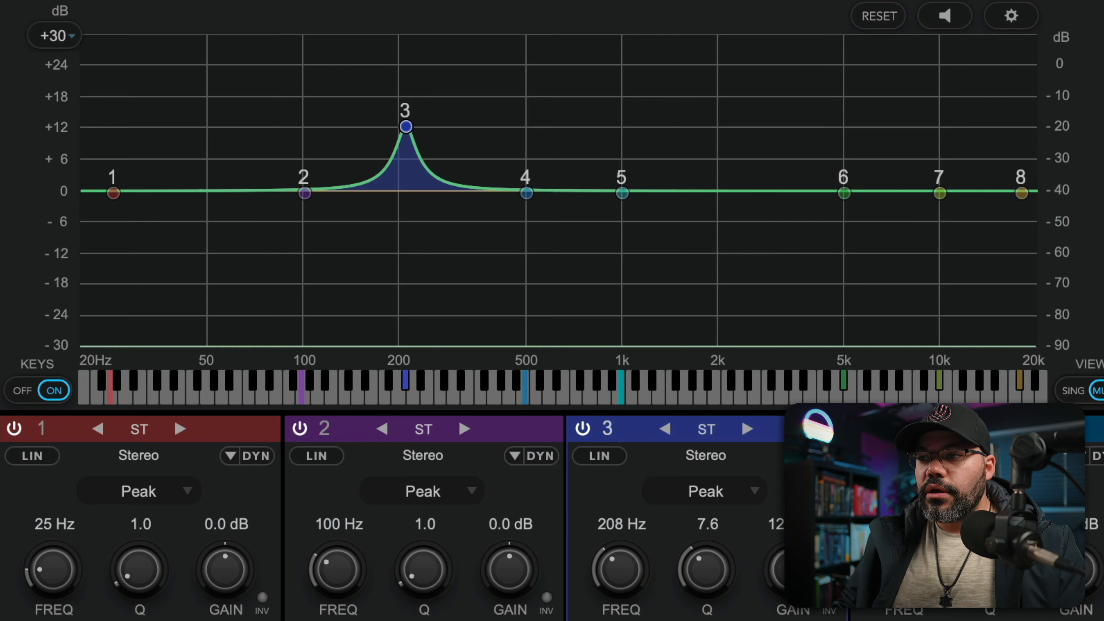
scroll(615, 565, down, 3)
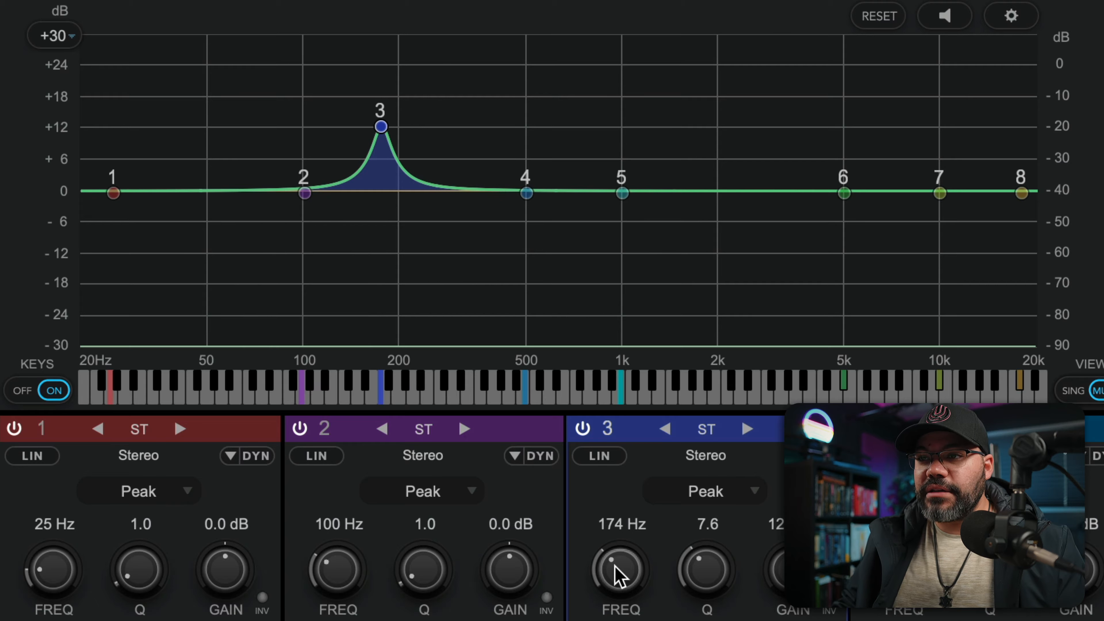
scroll(614, 565, up, 1)
scroll(615, 565, down, 1)
scroll(615, 565, up, 1)
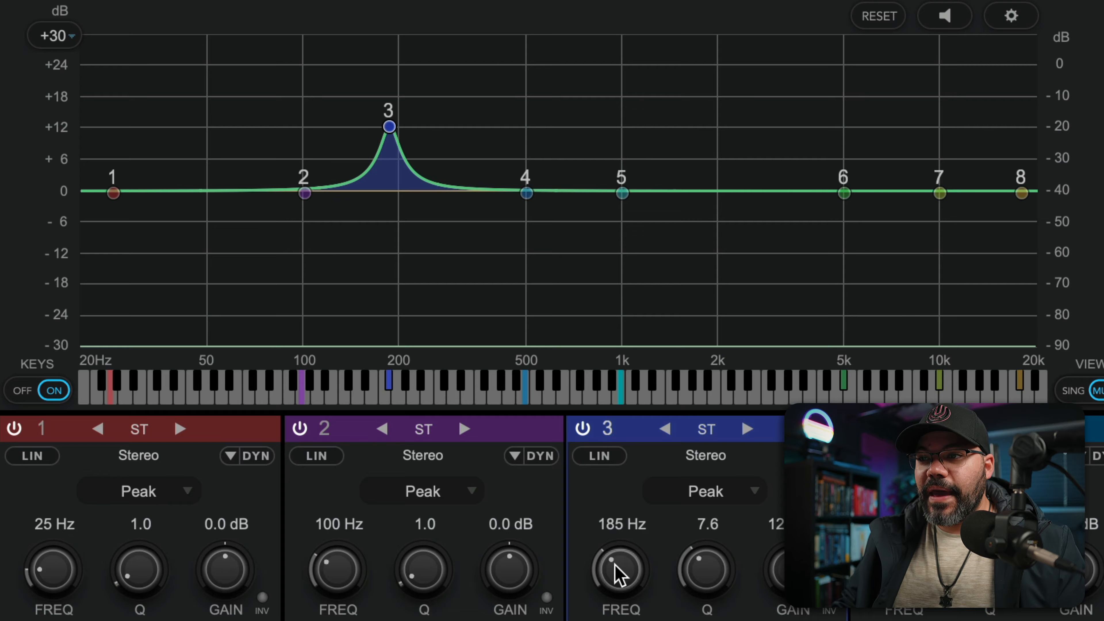
scroll(614, 564, up, 3)
scroll(616, 561, down, 2)
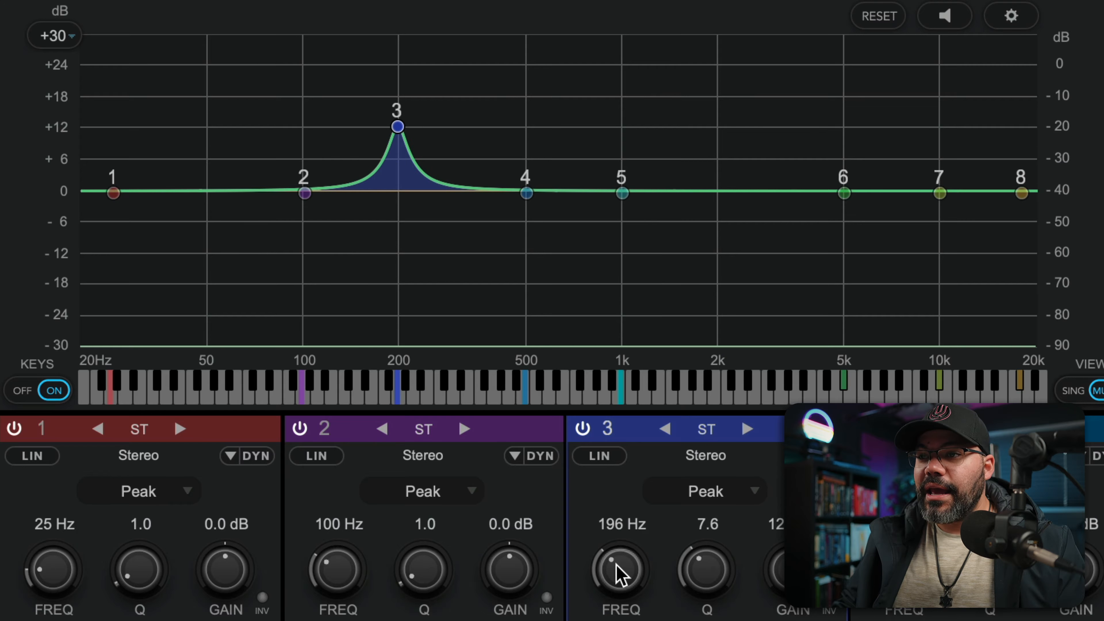
scroll(616, 563, up, 2)
scroll(616, 562, down, 2)
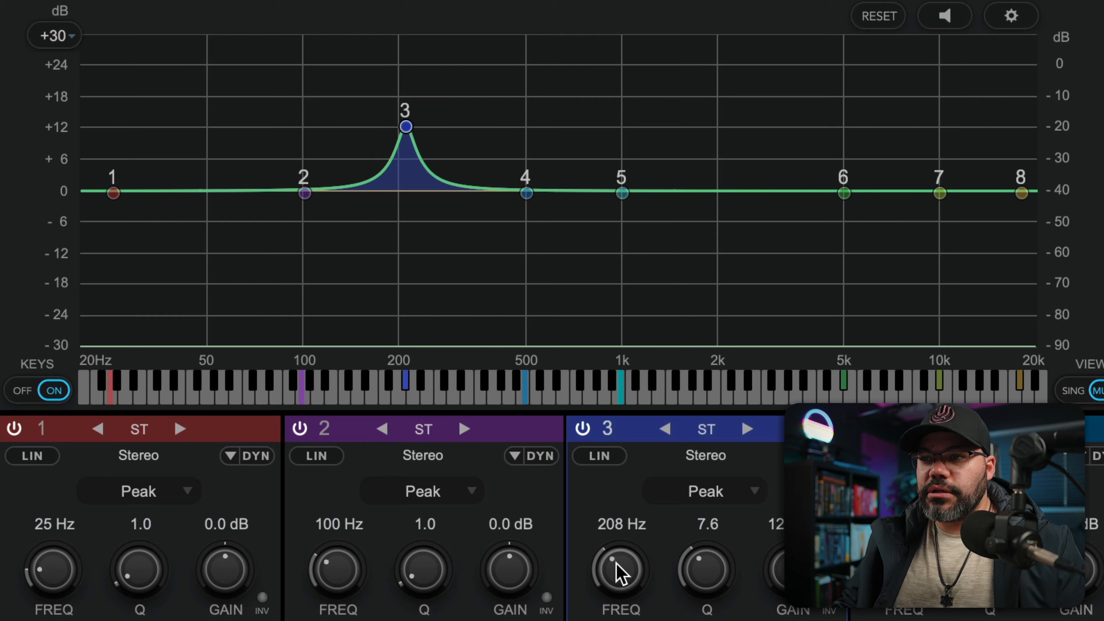
scroll(616, 565, up, 8)
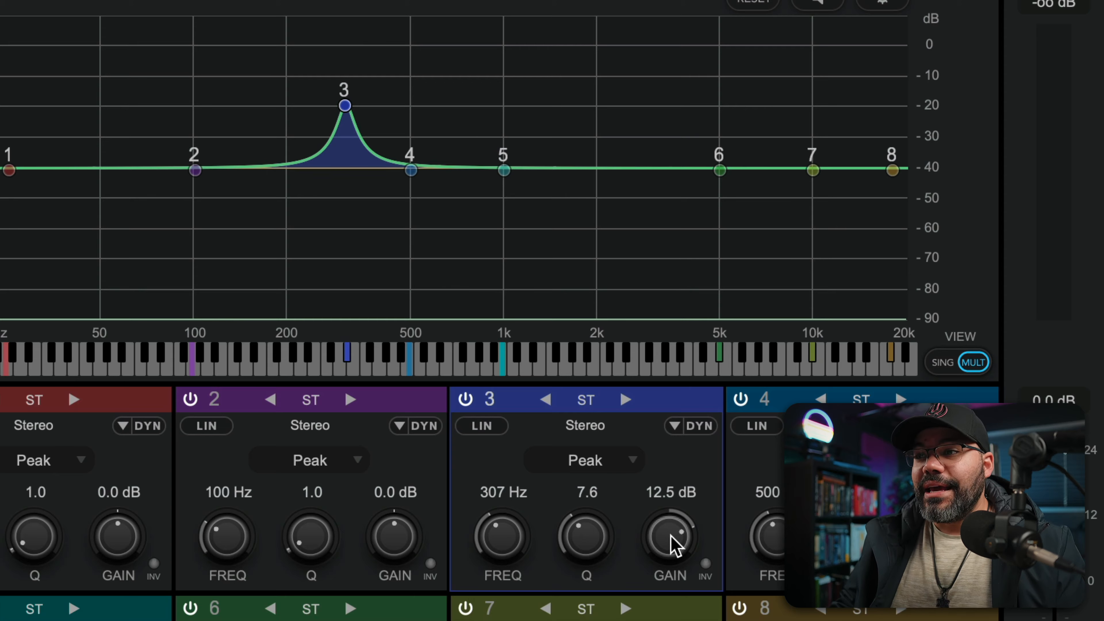
Lower band 3's gain to 11.3 dB and invert it into a cut, toggling the inversion to compare boost and cut.
mouse_move(671, 536)
mouse_down()
mouse_move(648, 620)
mouse_move(666, 536)
mouse_up()
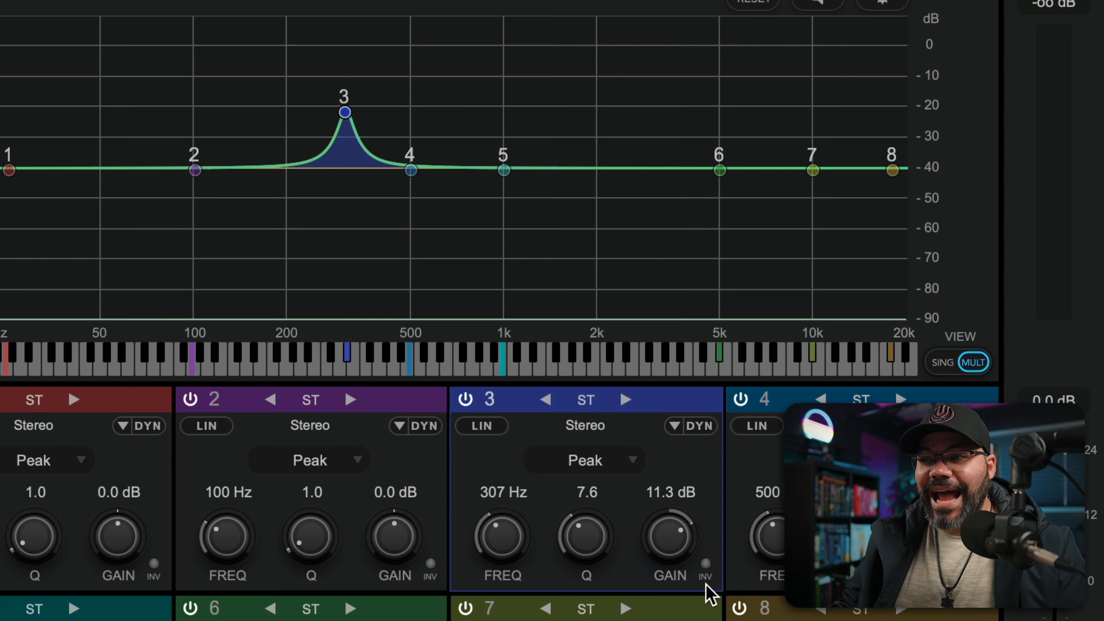
click(705, 564)
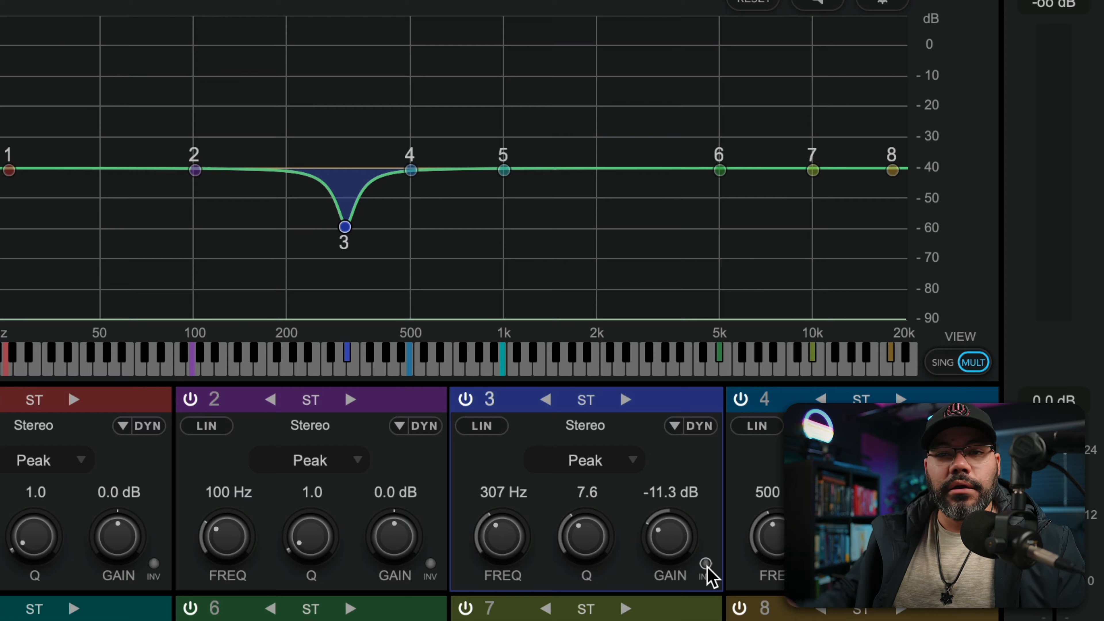
click(706, 564)
click(706, 564)
click(706, 563)
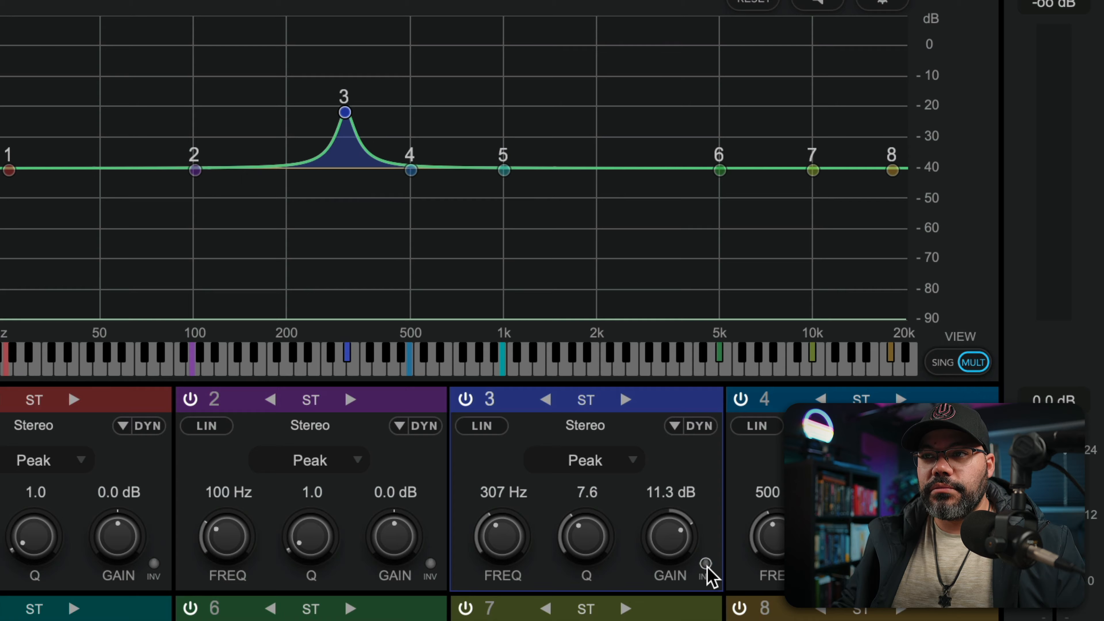
click(706, 564)
click(706, 564)
click(706, 564)
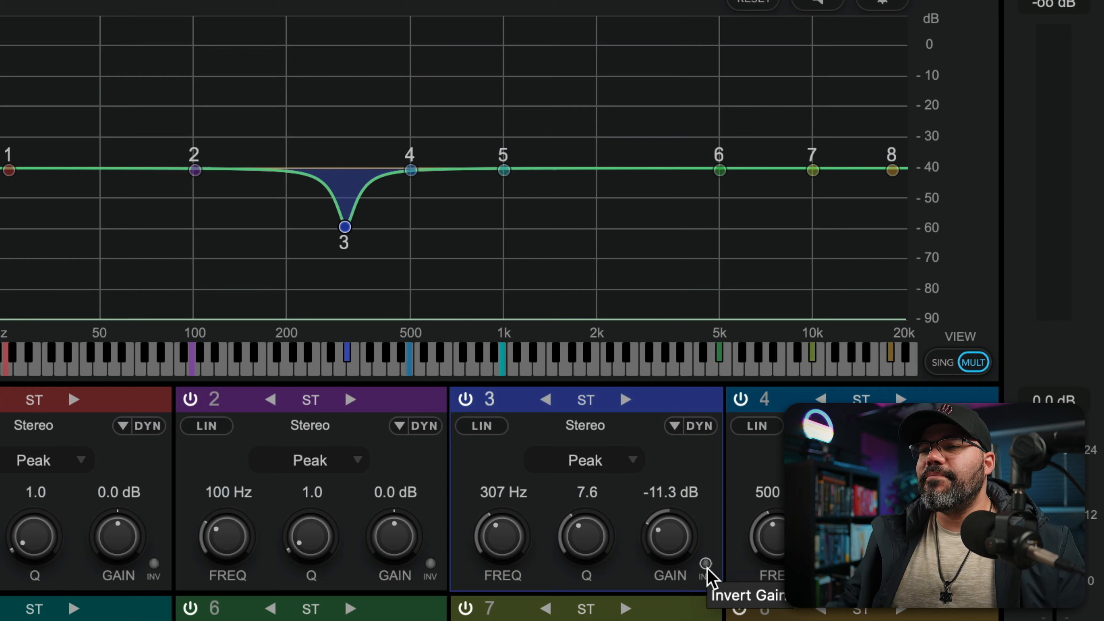
Make band 3 dynamic with threshold -45.4 dB, ratio 2.87, attack 10.99 ms and release 140 ms, and close its dynamics settings.
click(701, 428)
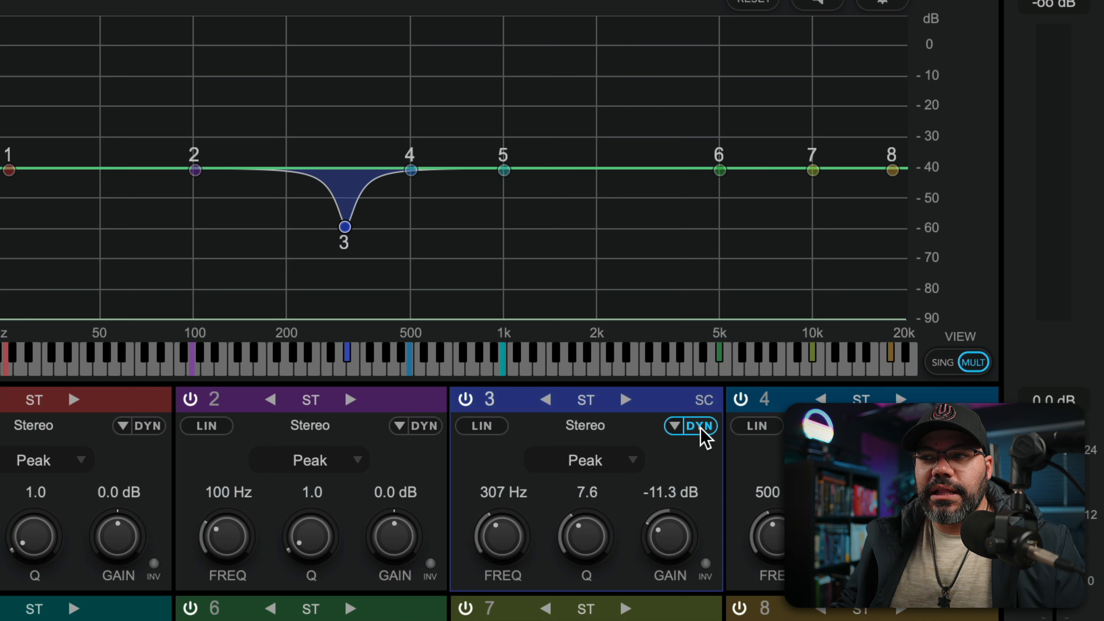
click(673, 429)
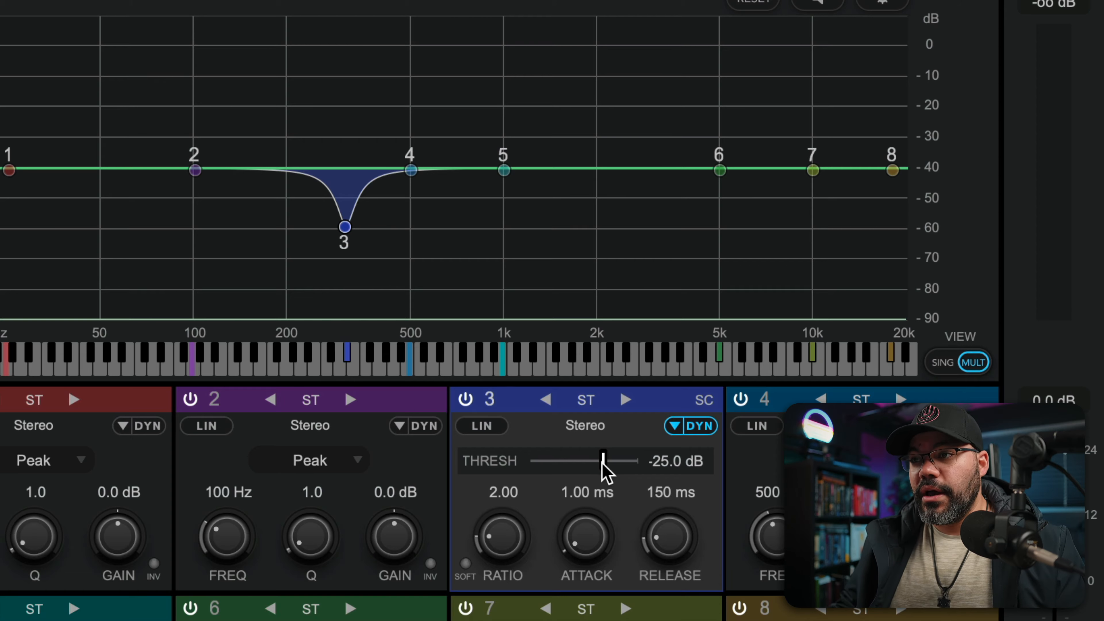
drag(602, 465, 577, 467)
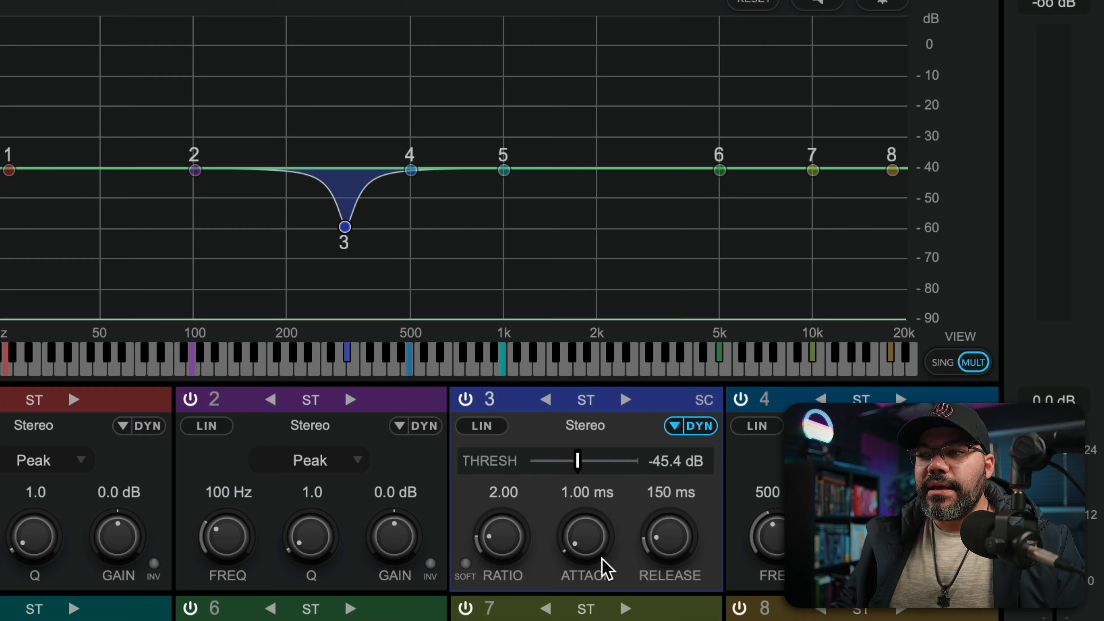
drag(596, 553, 599, 527)
drag(666, 538, 666, 546)
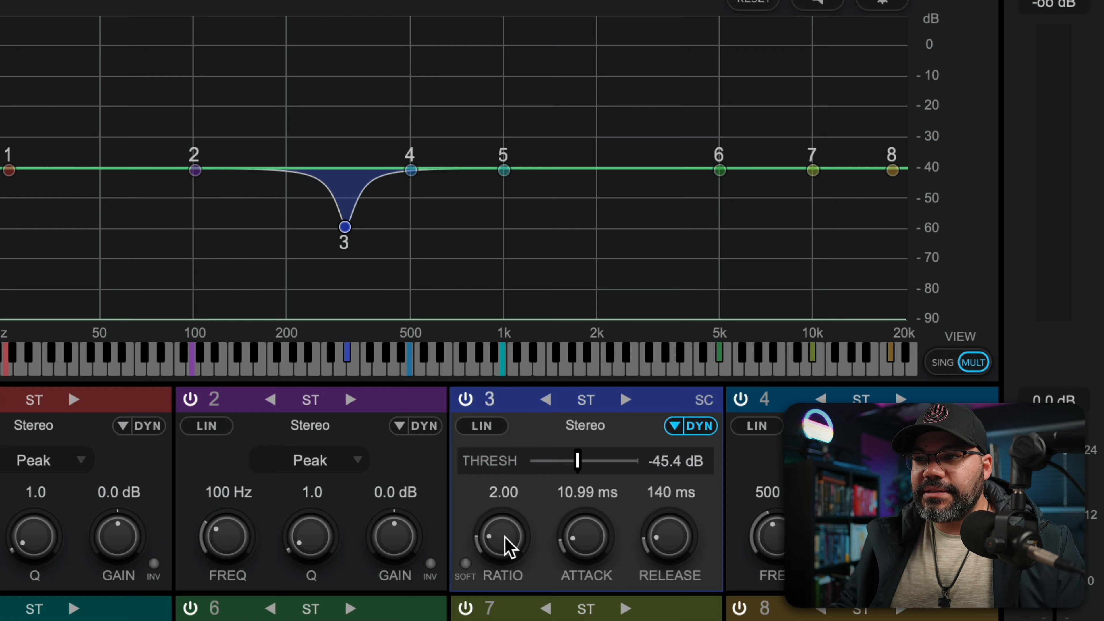
drag(509, 547, 517, 515)
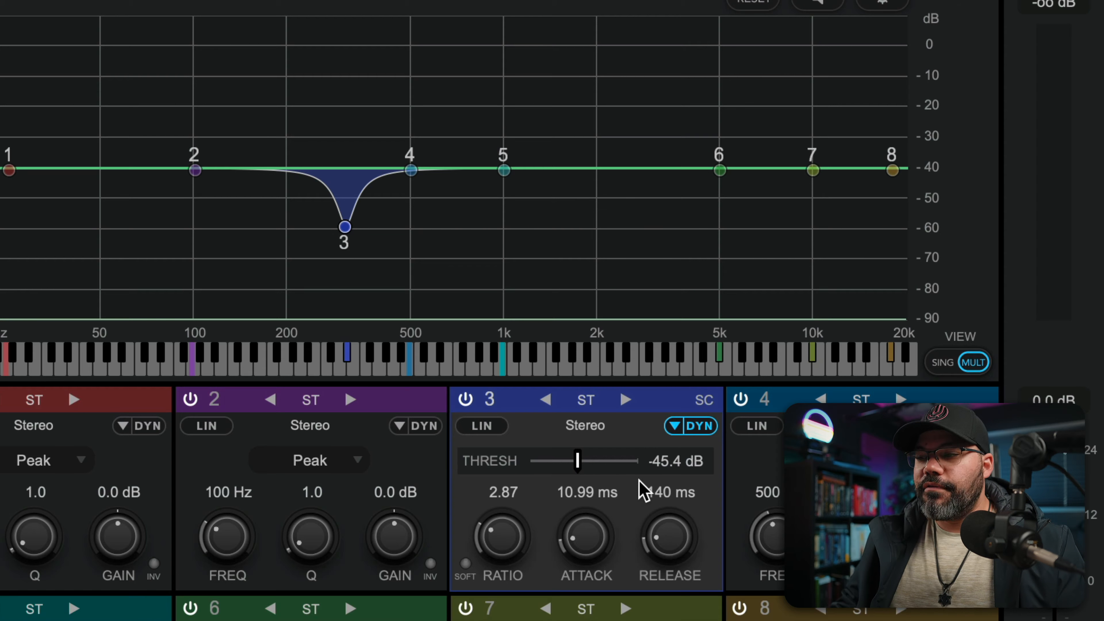
click(676, 426)
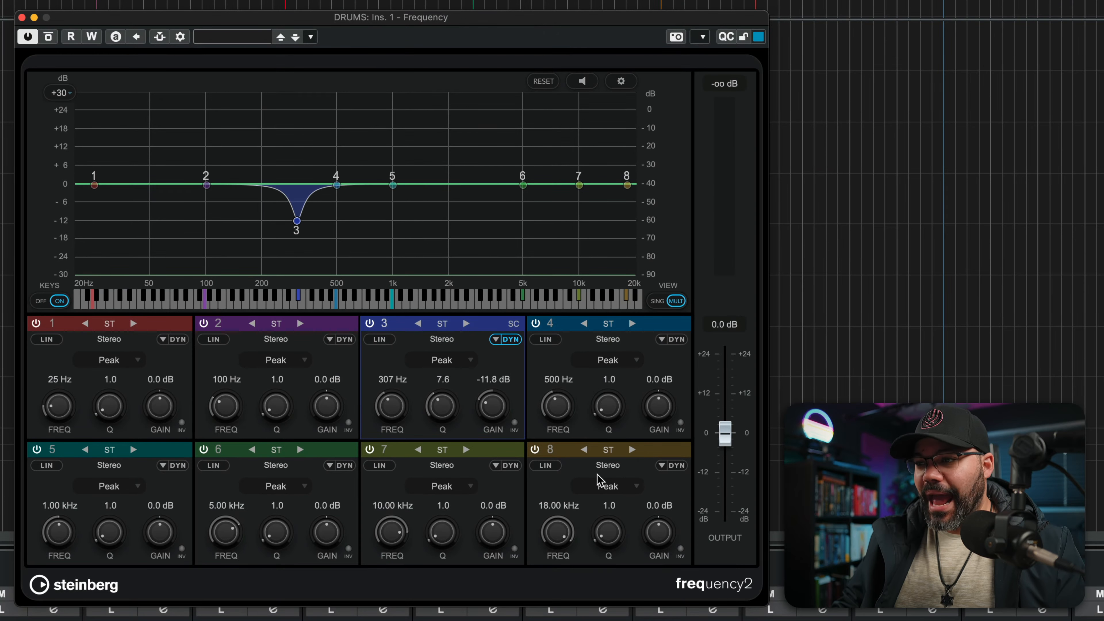
Set band 3's filter type to Notch and view the filter types offered for band 1.
click(442, 360)
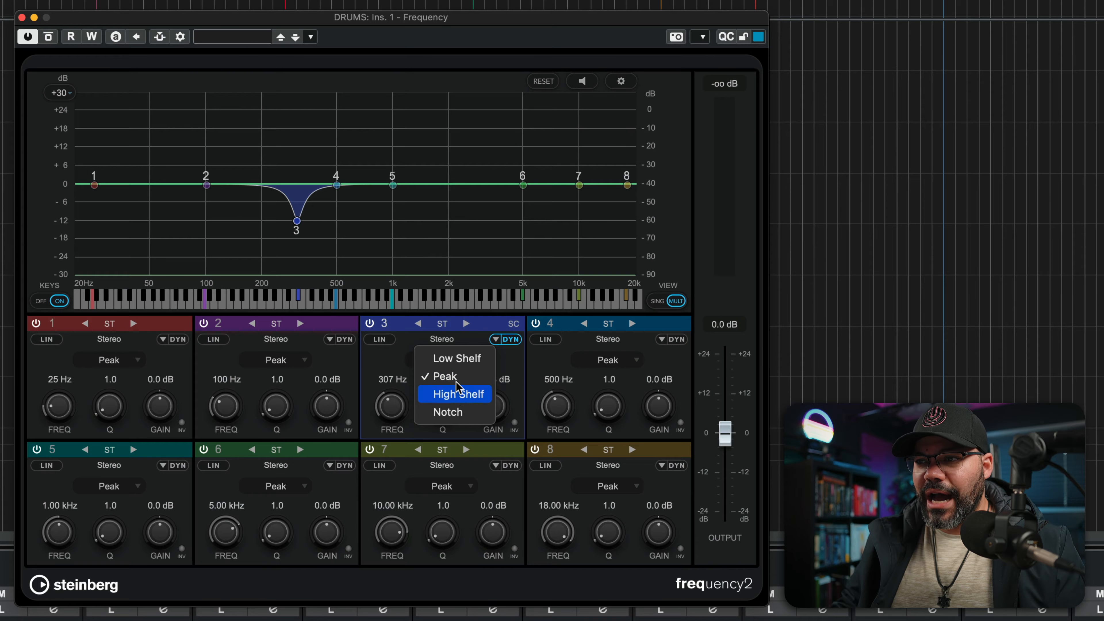
click(457, 394)
click(451, 358)
click(455, 394)
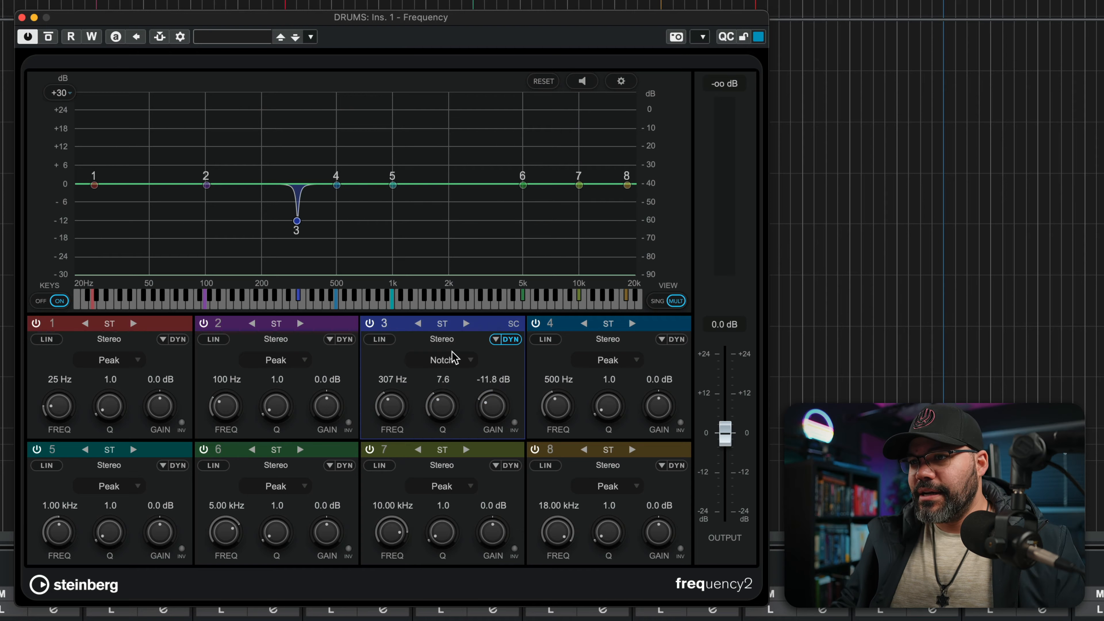
click(457, 357)
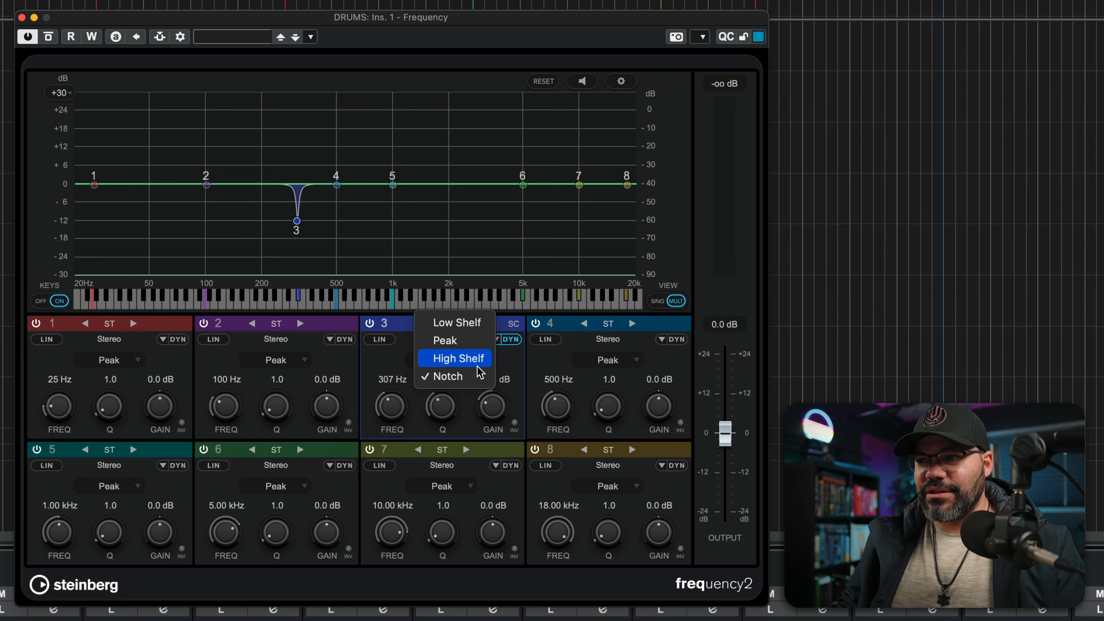
click(503, 368)
click(105, 362)
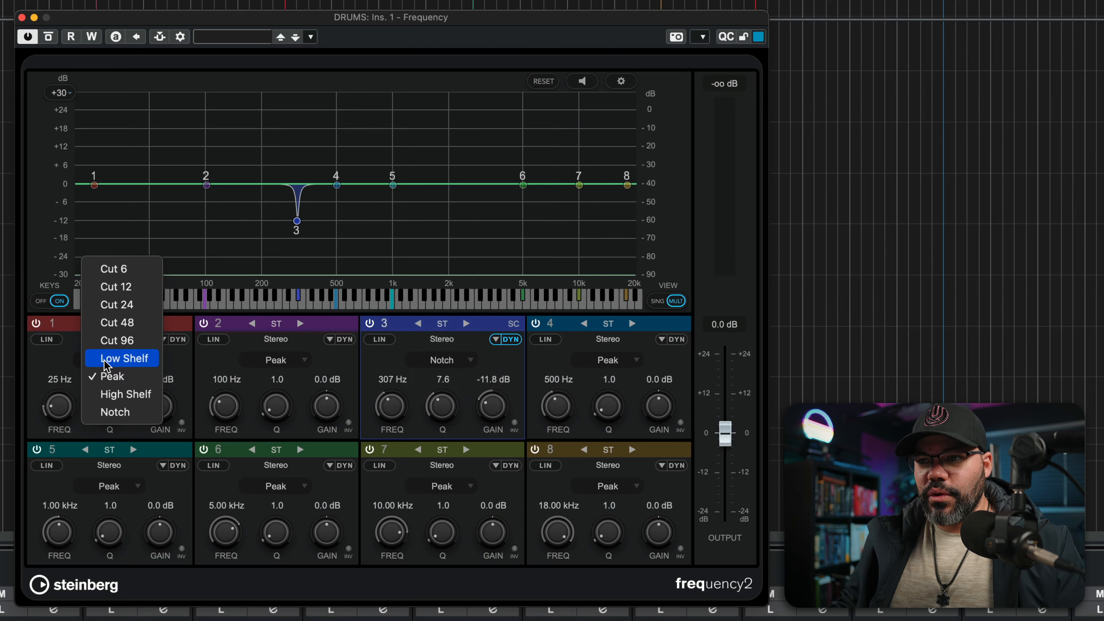
click(129, 375)
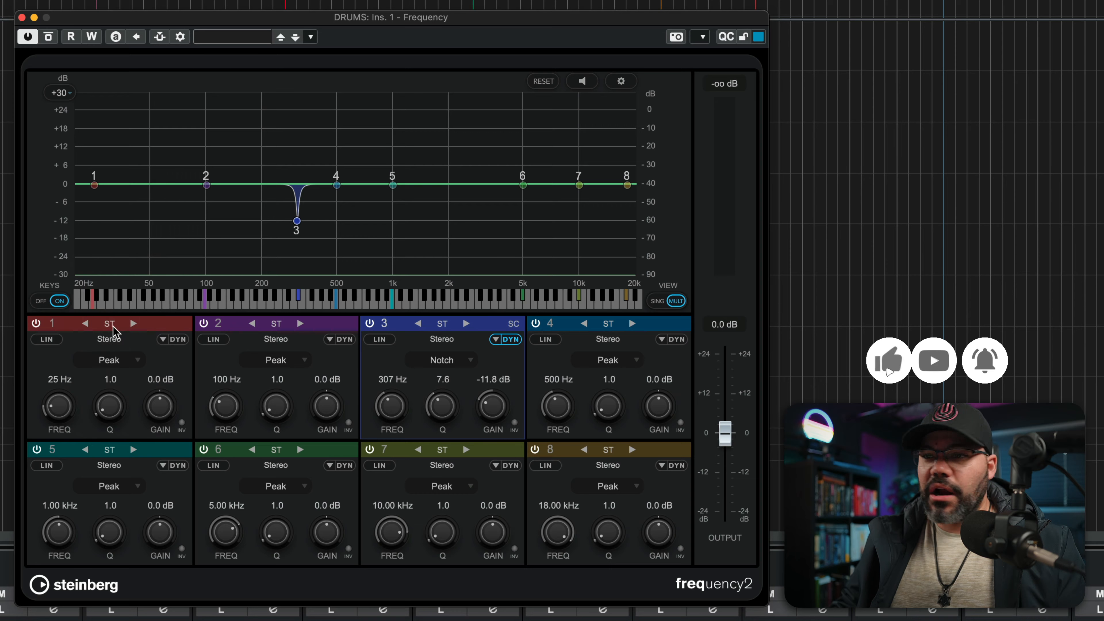
Set band 8's filter type to Cut 96 and its frequency to 15.01 kHz.
click(638, 485)
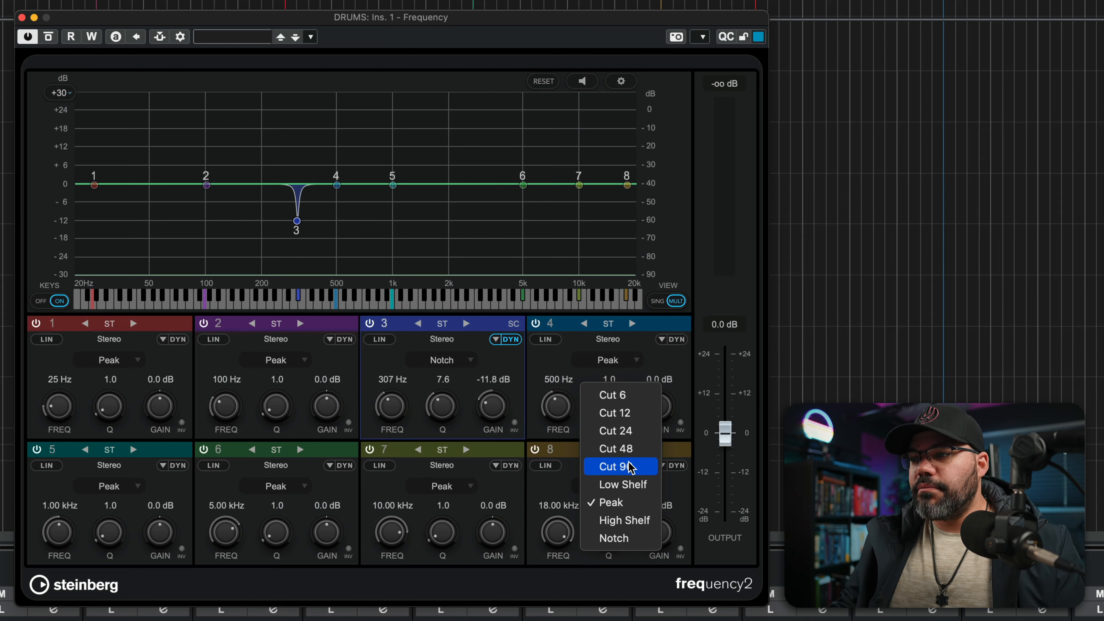
click(629, 470)
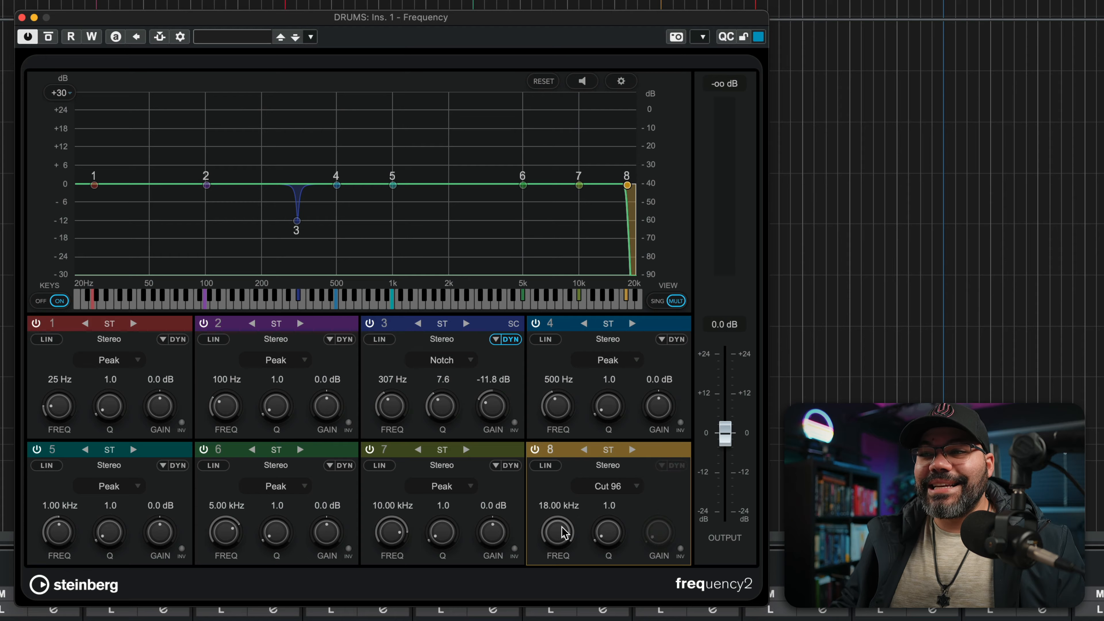
drag(563, 531, 563, 535)
Make band 1 a low cut at 59 Hz, trying Cut 96 before settling on the Cut 24 filter type.
click(104, 360)
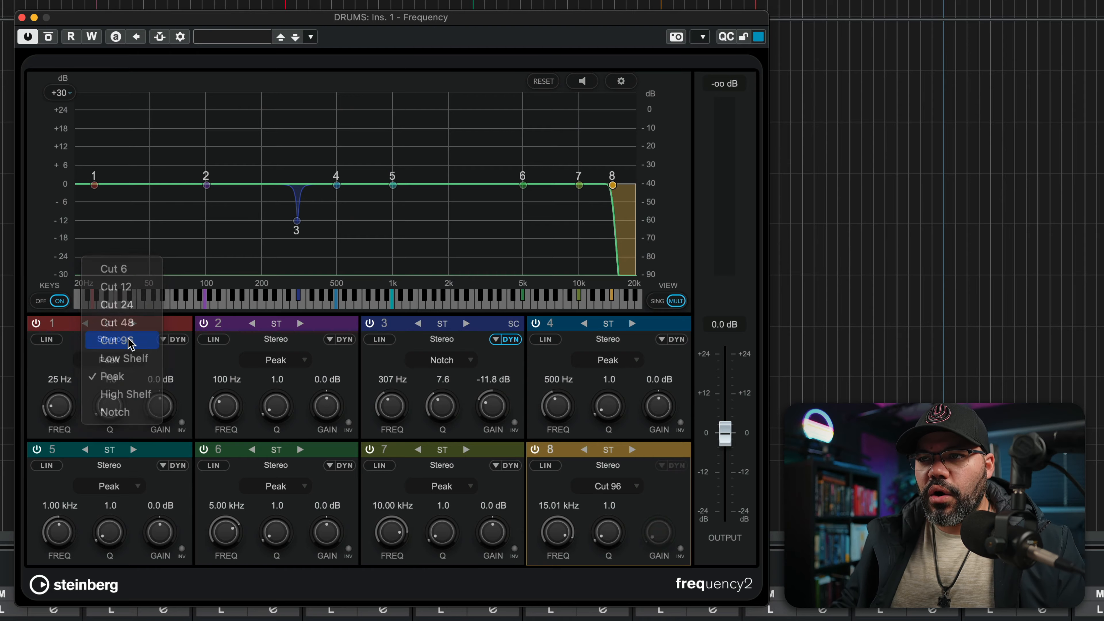
click(131, 340)
drag(65, 417, 70, 404)
click(109, 360)
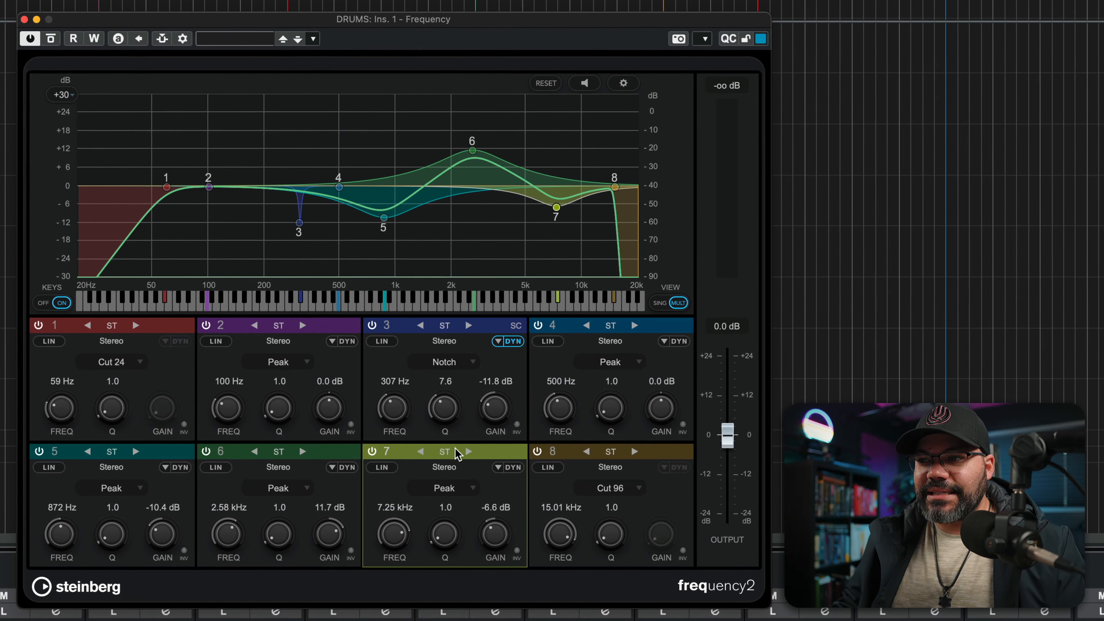
click(457, 451)
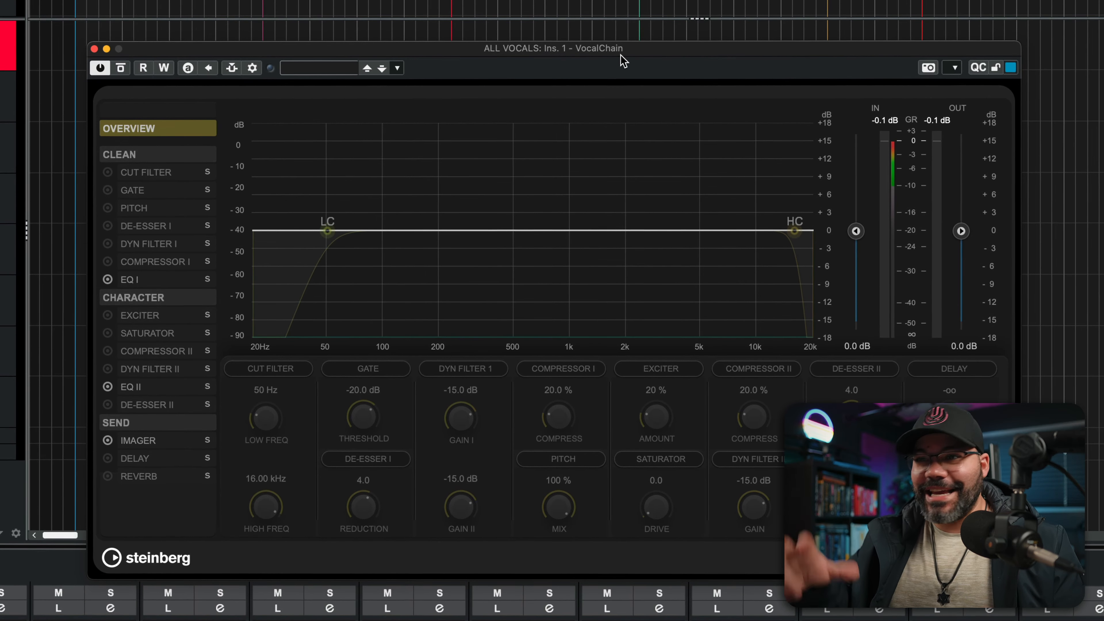
In VocalChain on ALL VOCALS, examine the Clean modules Cut Filter, Gate, Pitch, De-Esser I, Dyn Filter I and Compressor I.
click(153, 176)
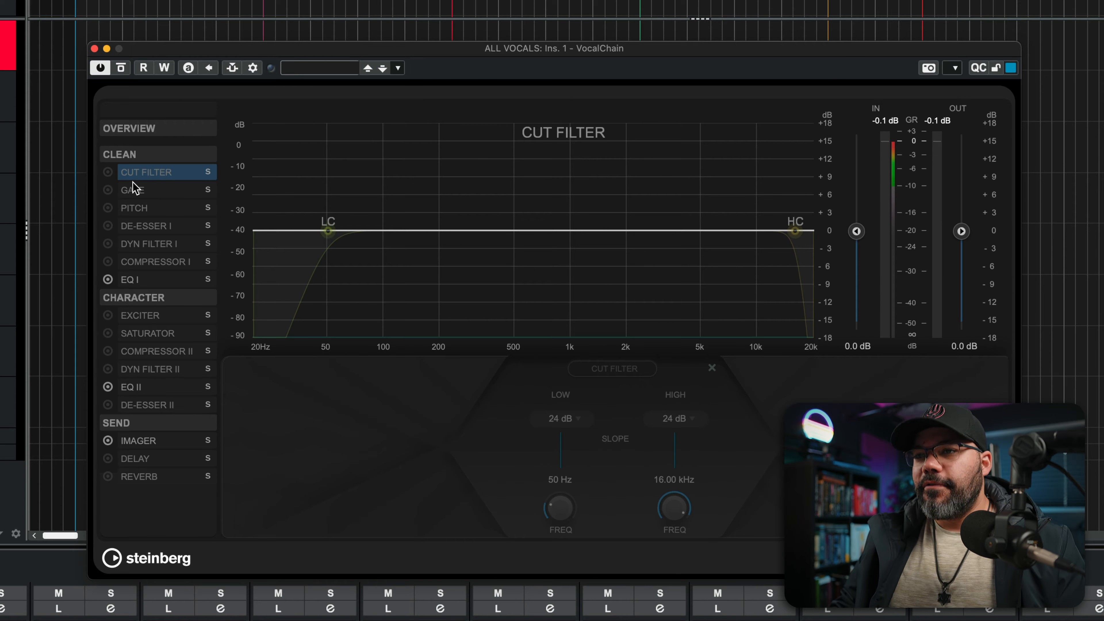
click(136, 191)
click(140, 209)
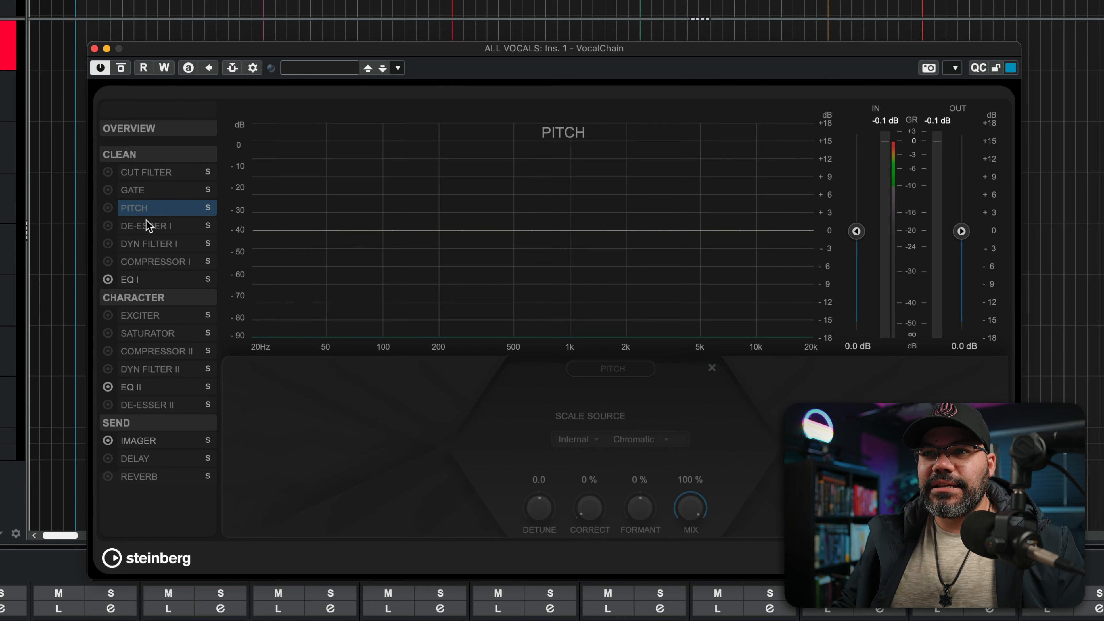
click(150, 228)
click(159, 246)
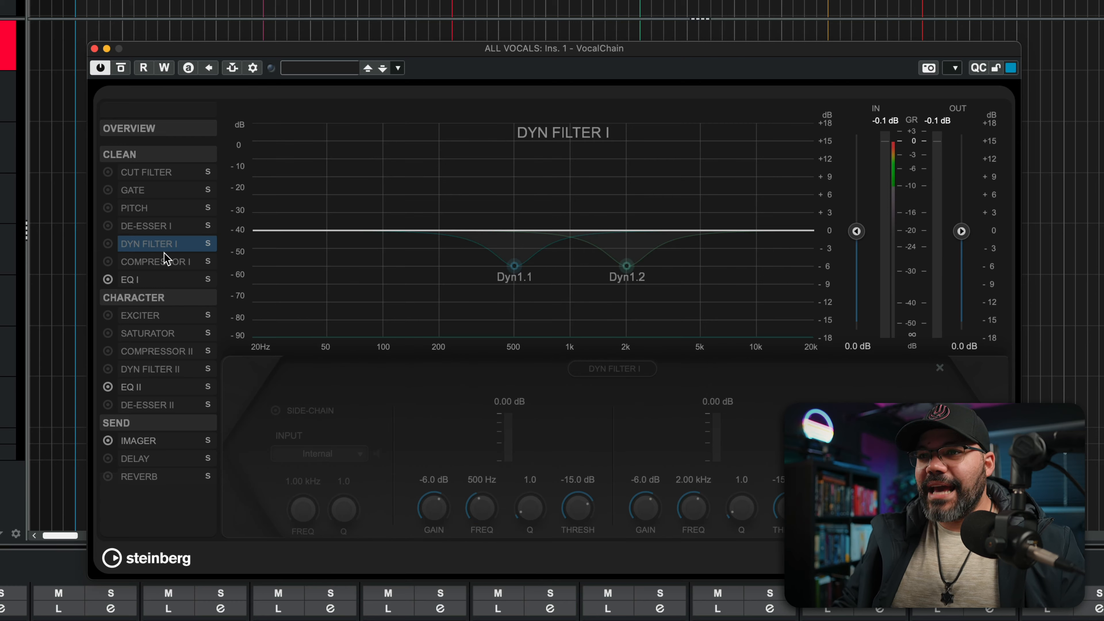
click(166, 264)
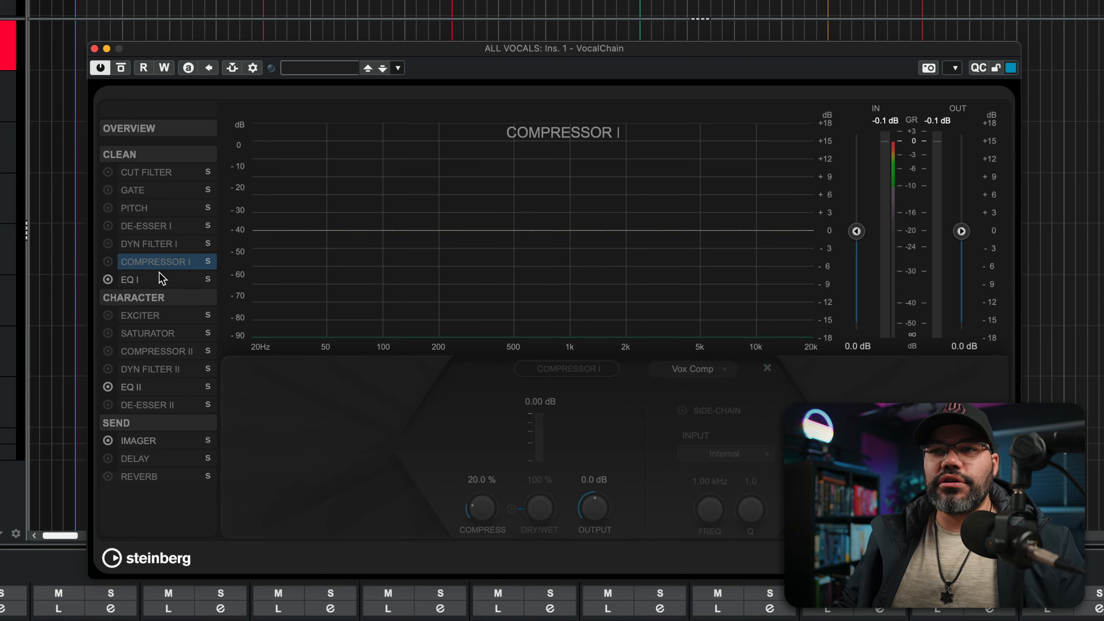
Enable the Exciter module and look through Compressor II and the Send modules Imager, Delay and Reverb.
click(108, 315)
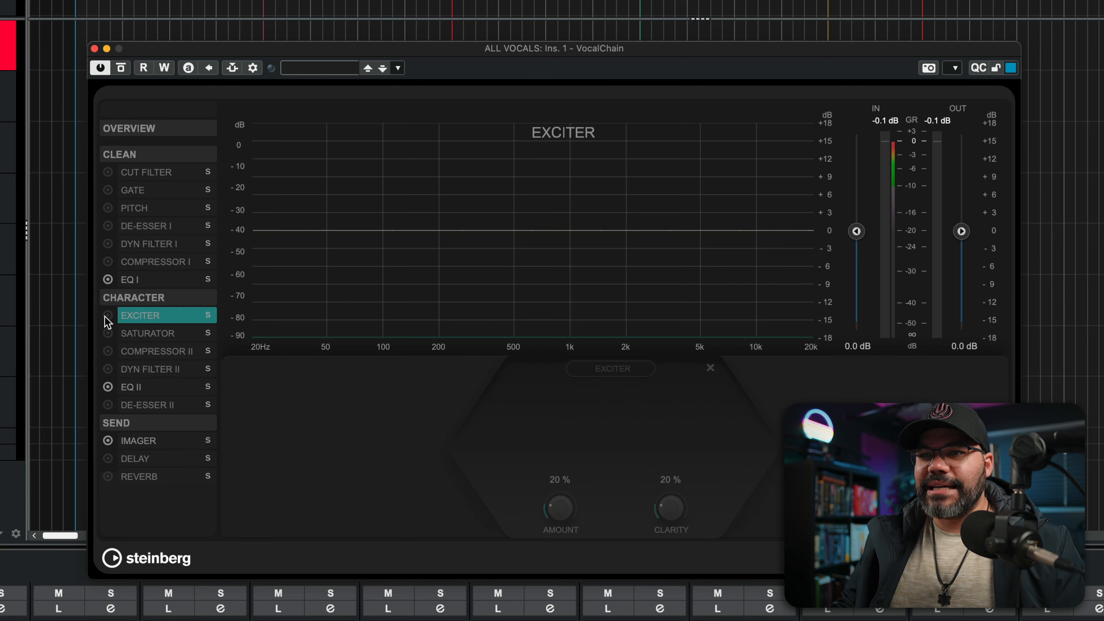
click(139, 350)
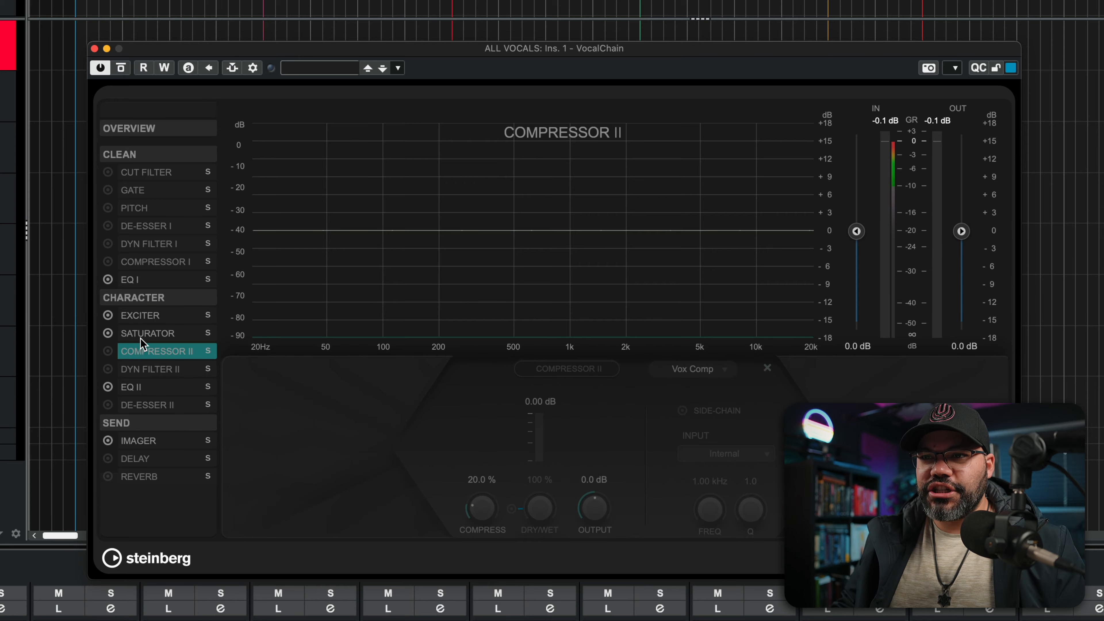
click(139, 440)
click(135, 458)
click(140, 476)
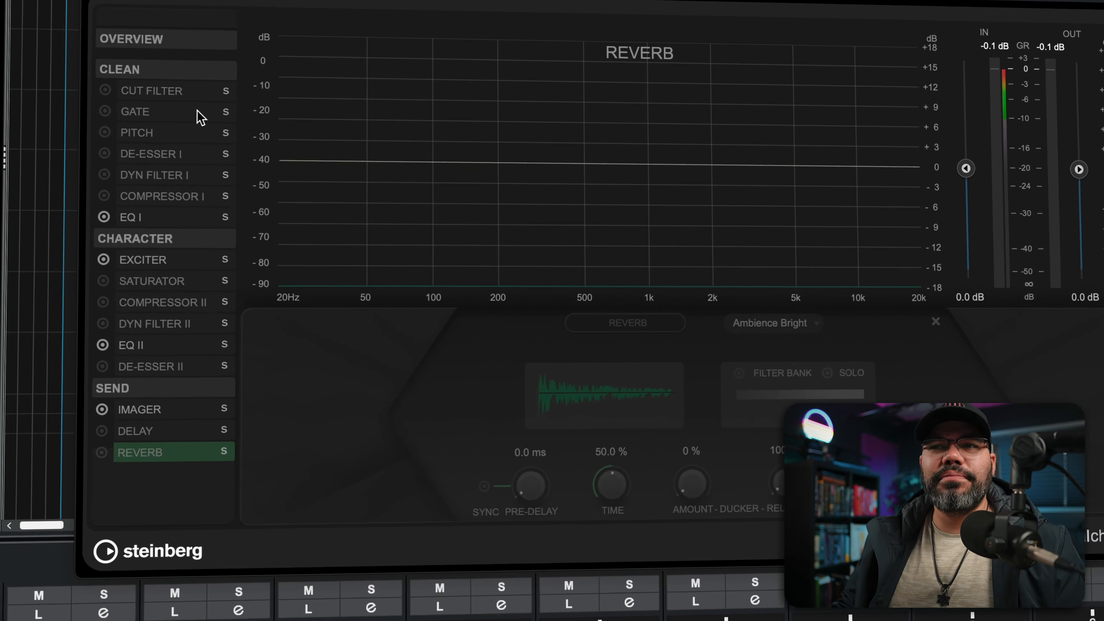
Look through VocalChain's Clean, Character and Send section overviews, returning to the Clean section.
click(182, 70)
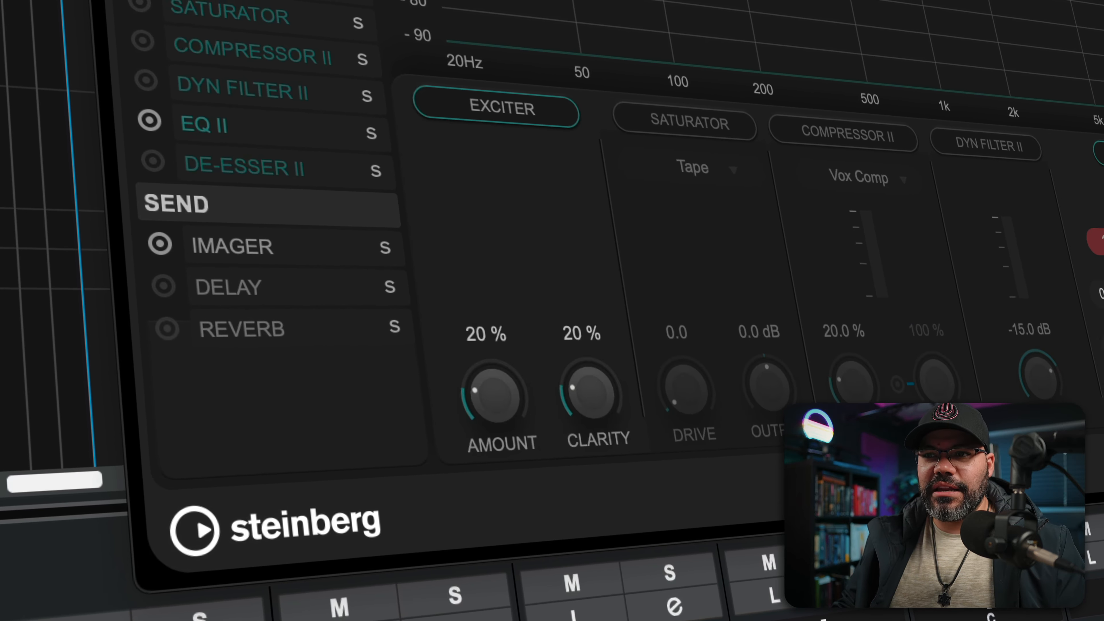
click(276, 209)
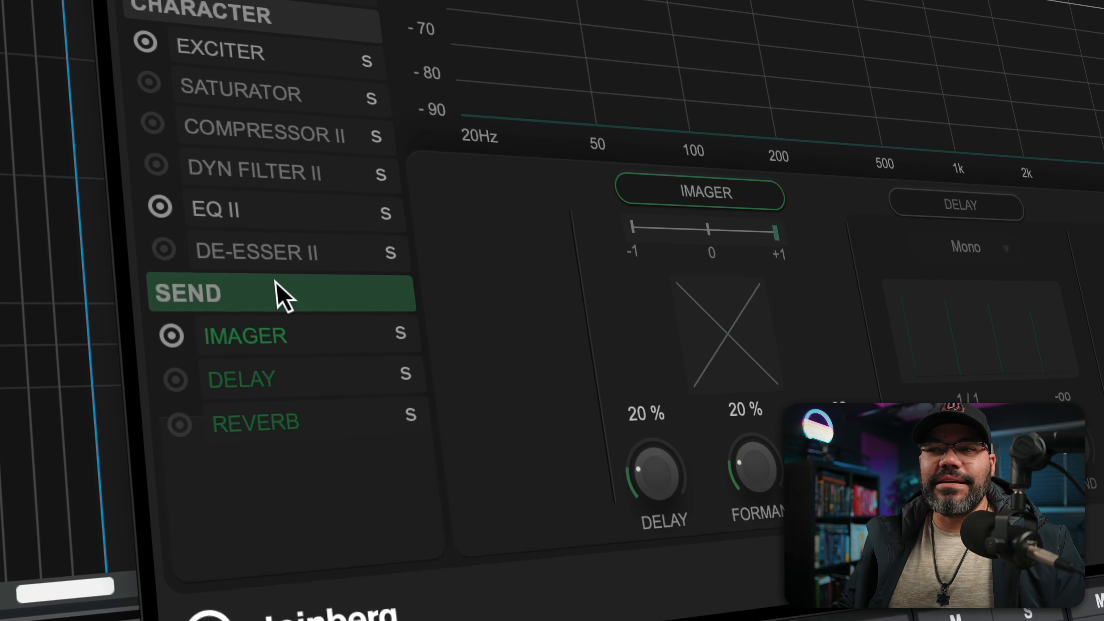
click(259, 141)
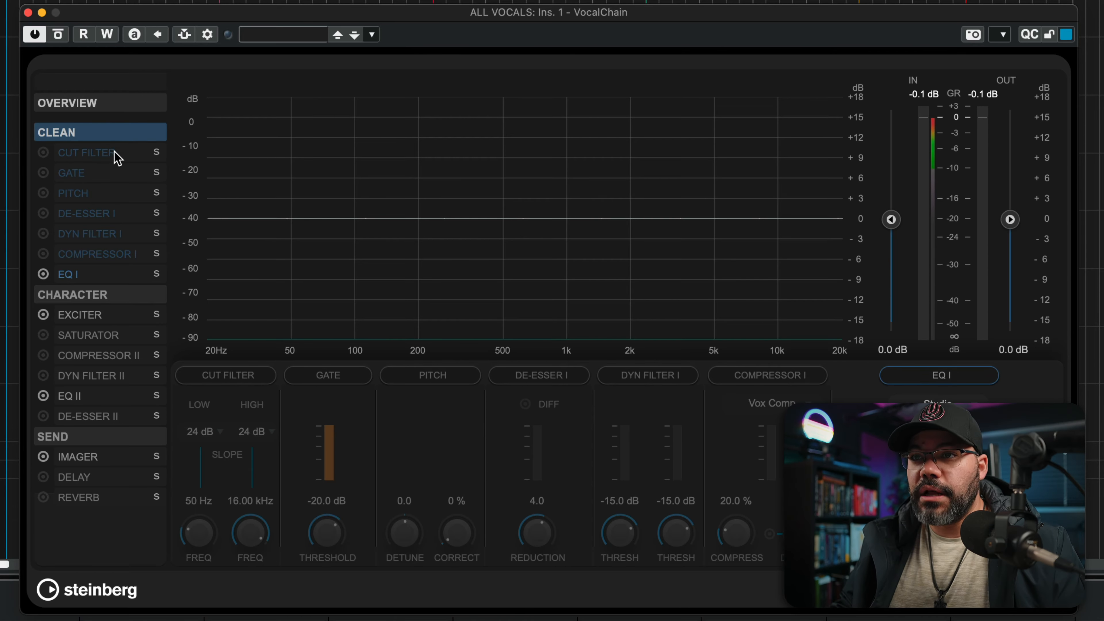
Reorder the Clean modules by moving Cut Filter below Gate and then further down the chain.
click(114, 153)
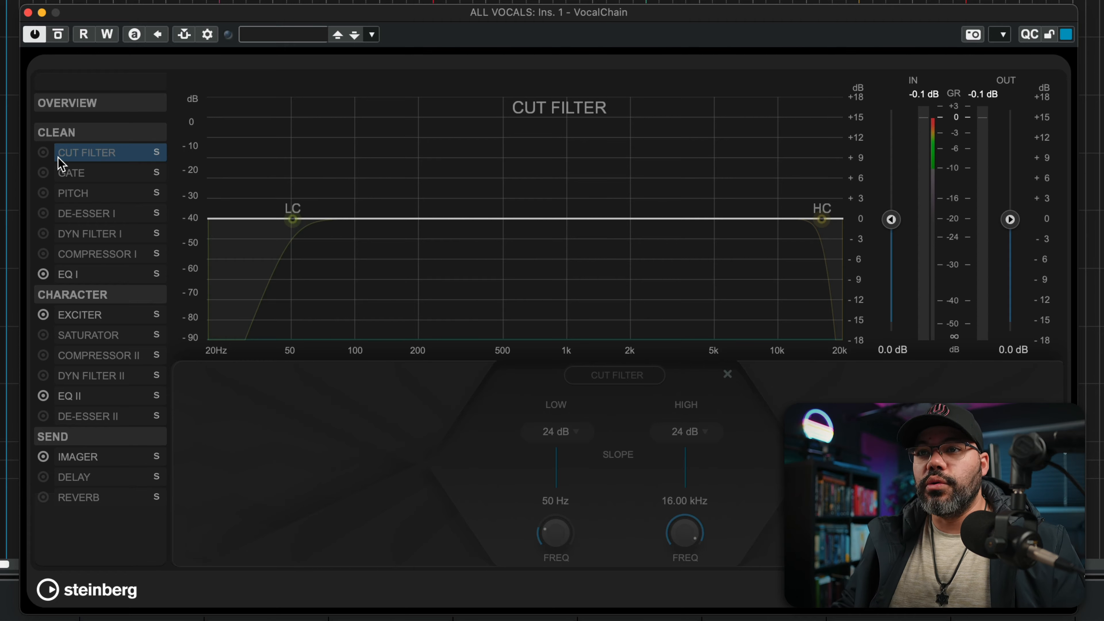
drag(71, 165, 72, 190)
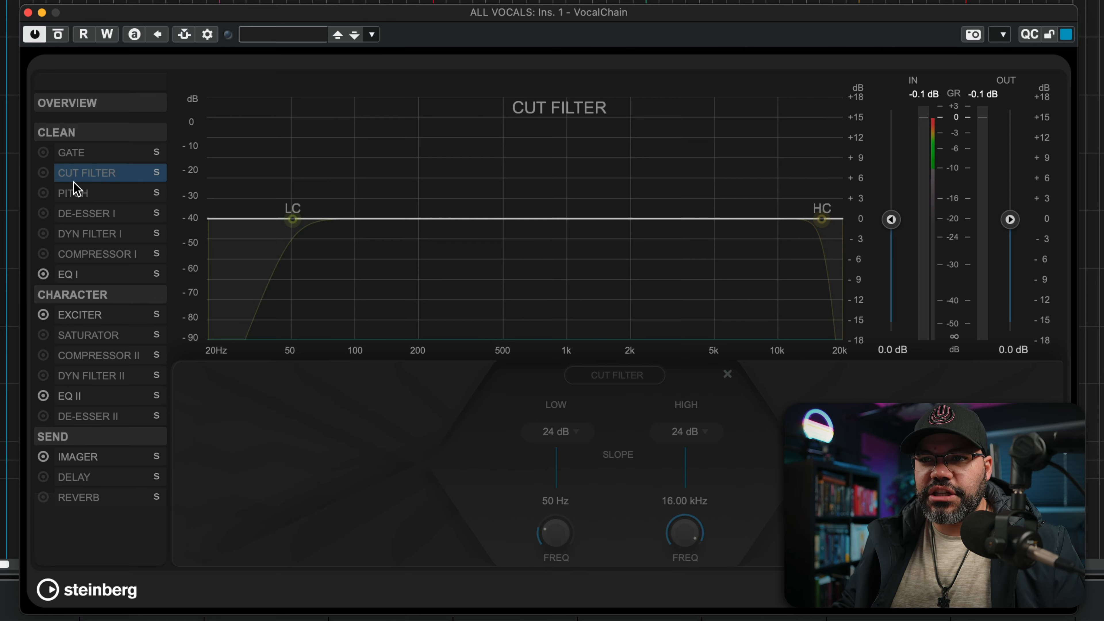
drag(81, 179, 101, 213)
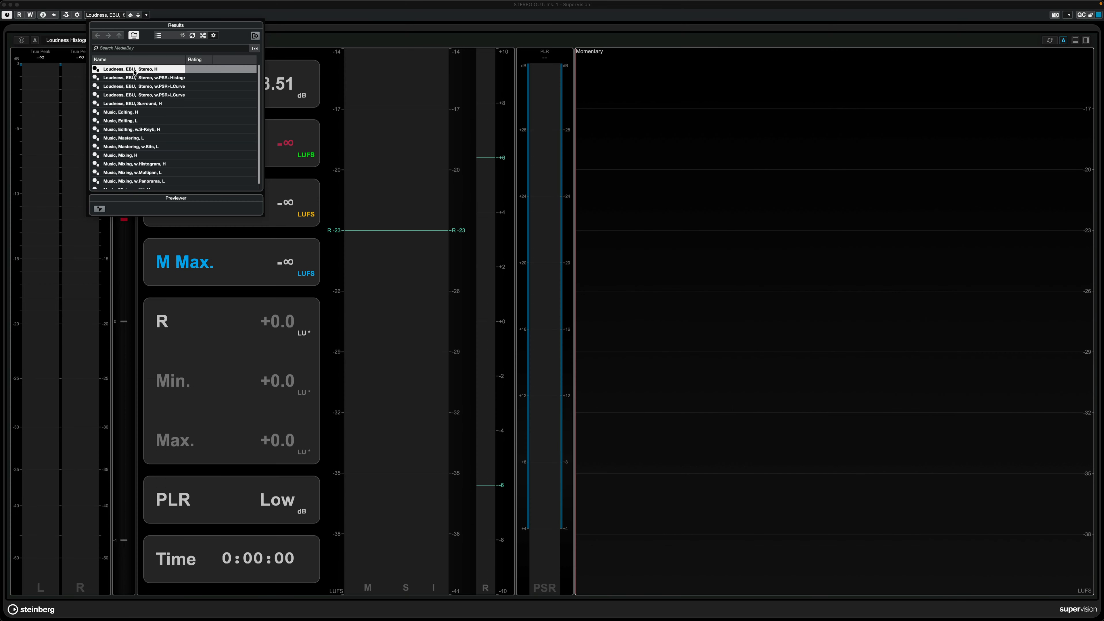
Load the "Loudness, EBU, Stereo, H" preset in SuperVision on STEREO OUT.
click(135, 69)
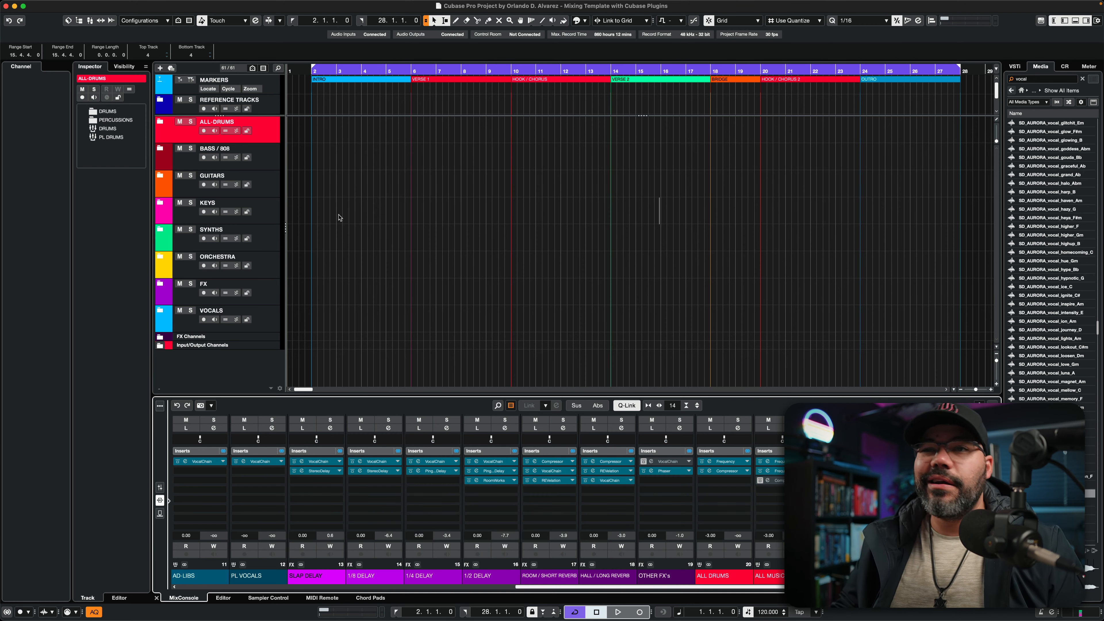
click(273, 165)
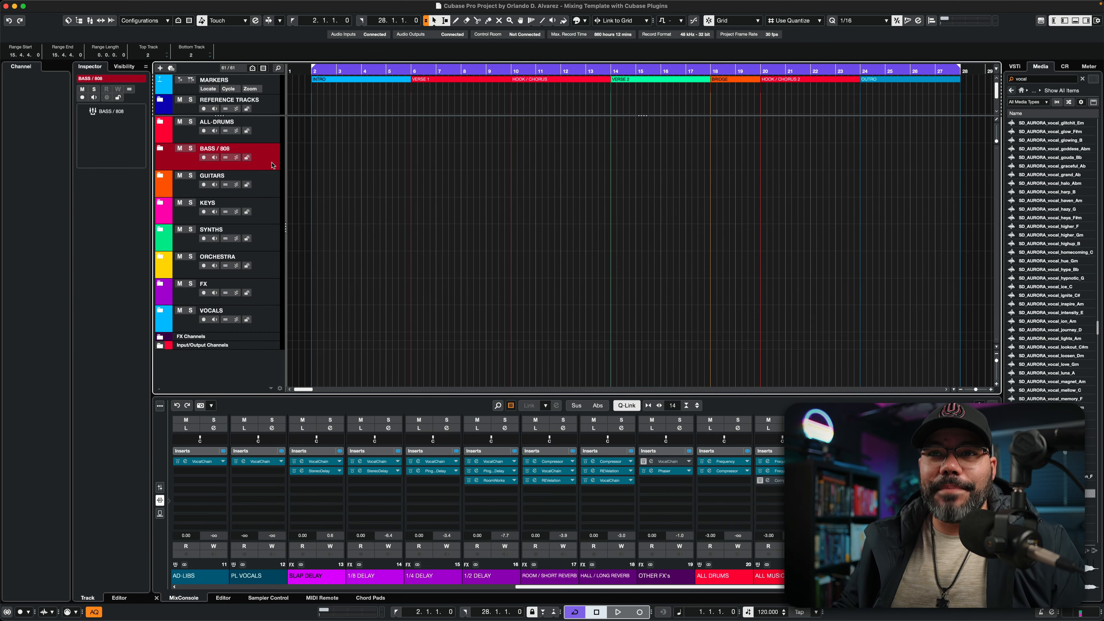
click(272, 138)
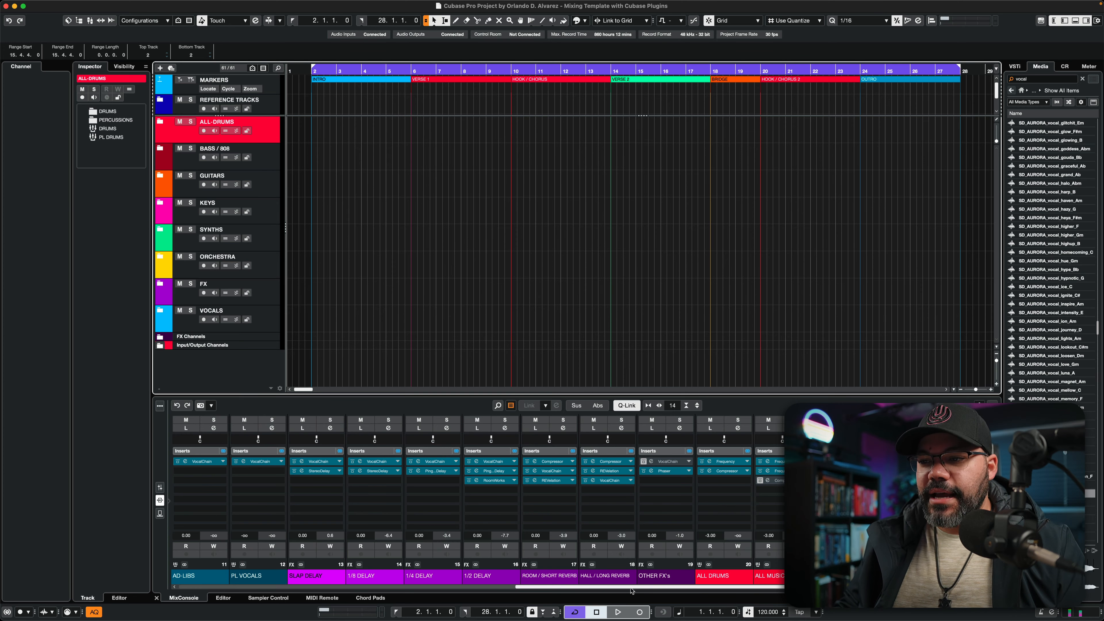
drag(632, 587, 571, 589)
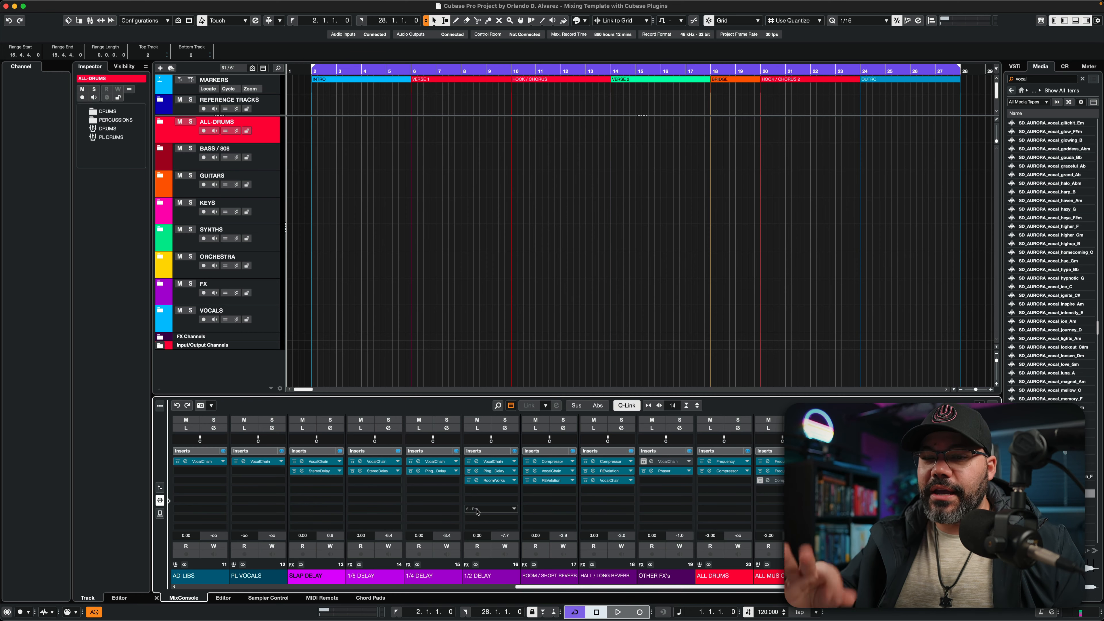
Examine the insert chains of the effect channels one by one, from SLAP DELAY through the other delays and both reverbs to OTHER FX's.
click(313, 575)
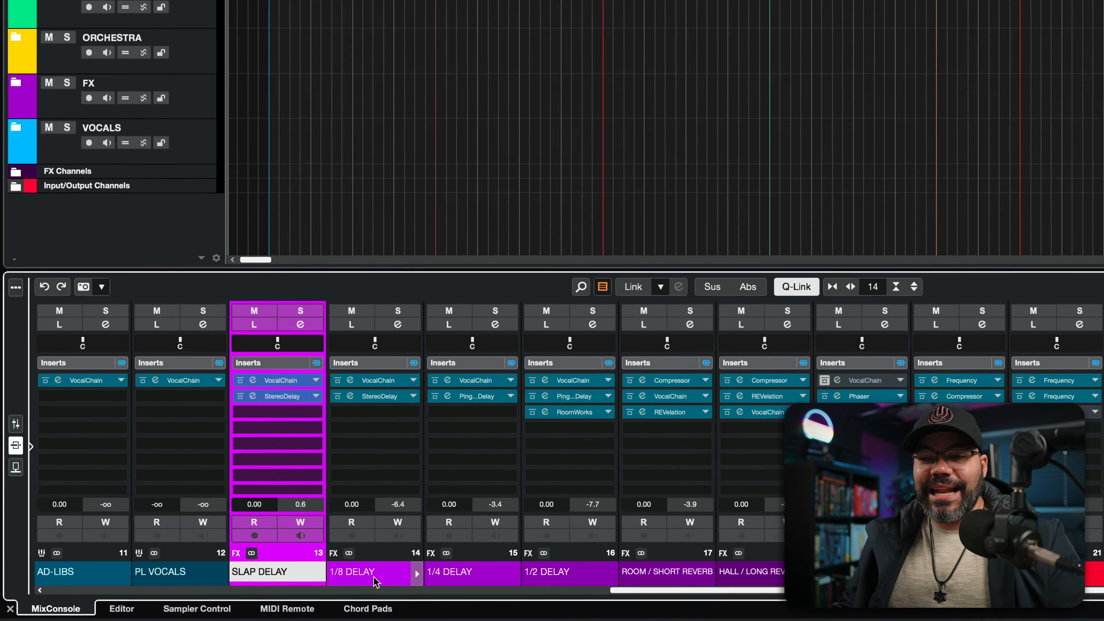
click(375, 575)
click(432, 574)
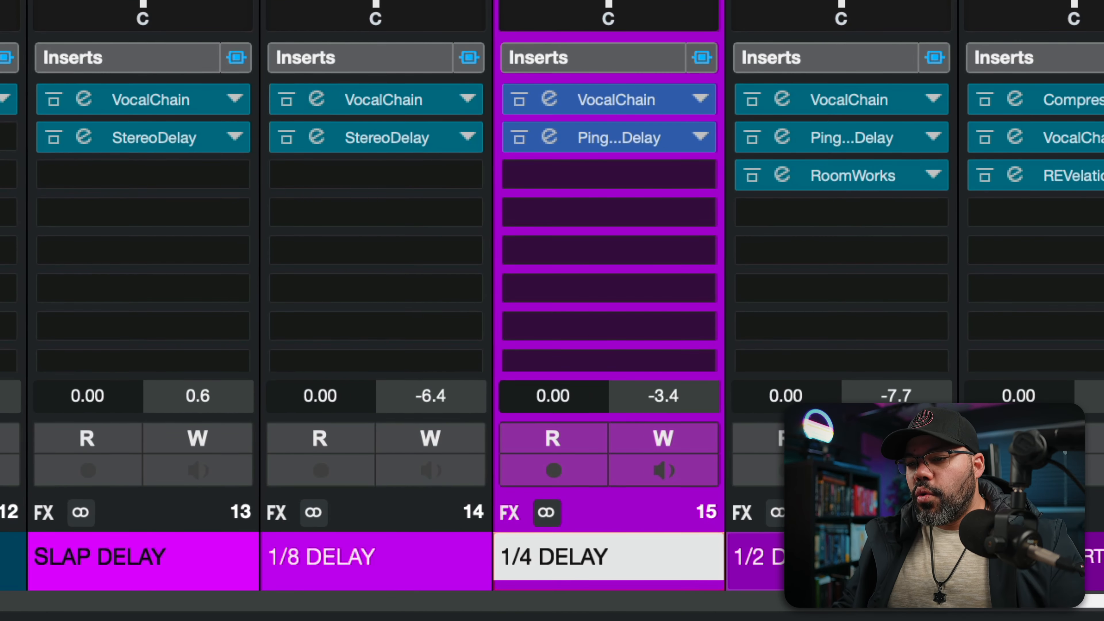
click(848, 573)
click(1066, 573)
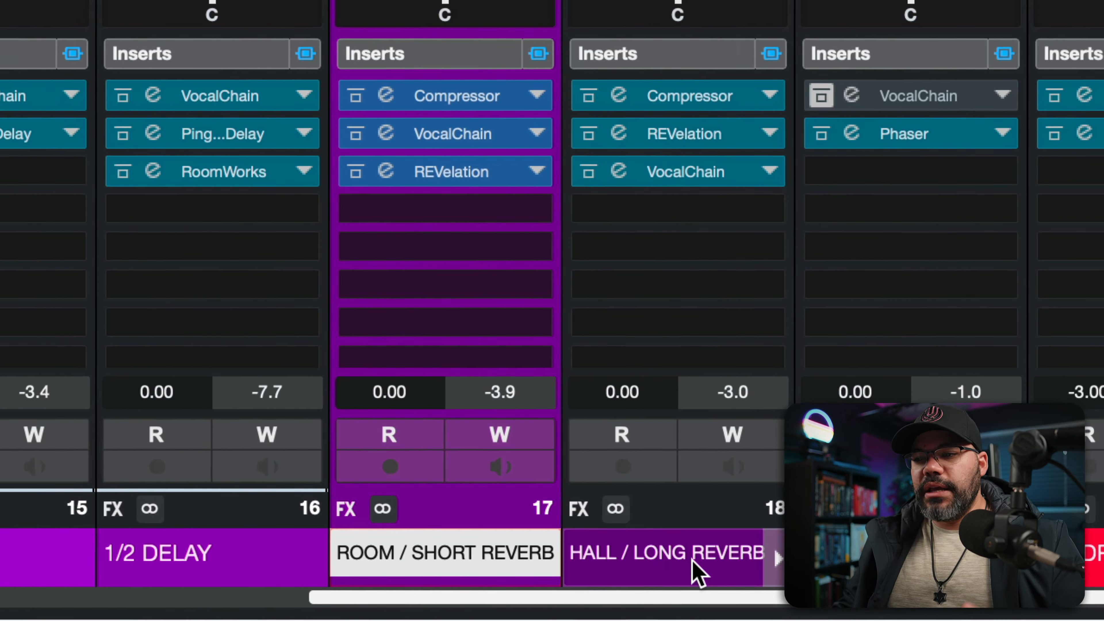
click(678, 572)
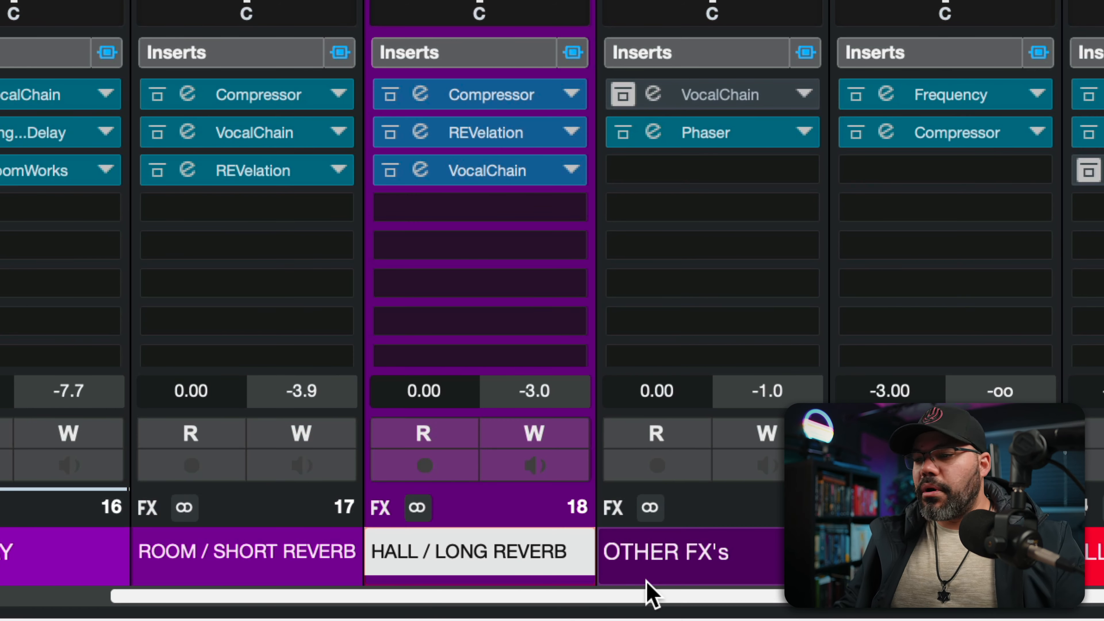
click(678, 565)
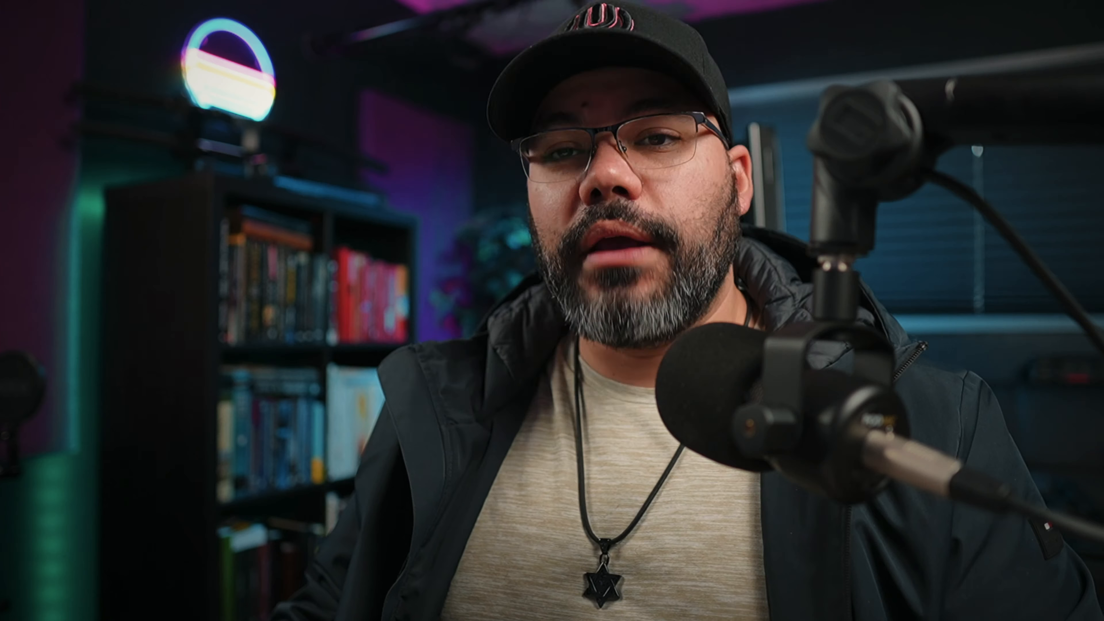